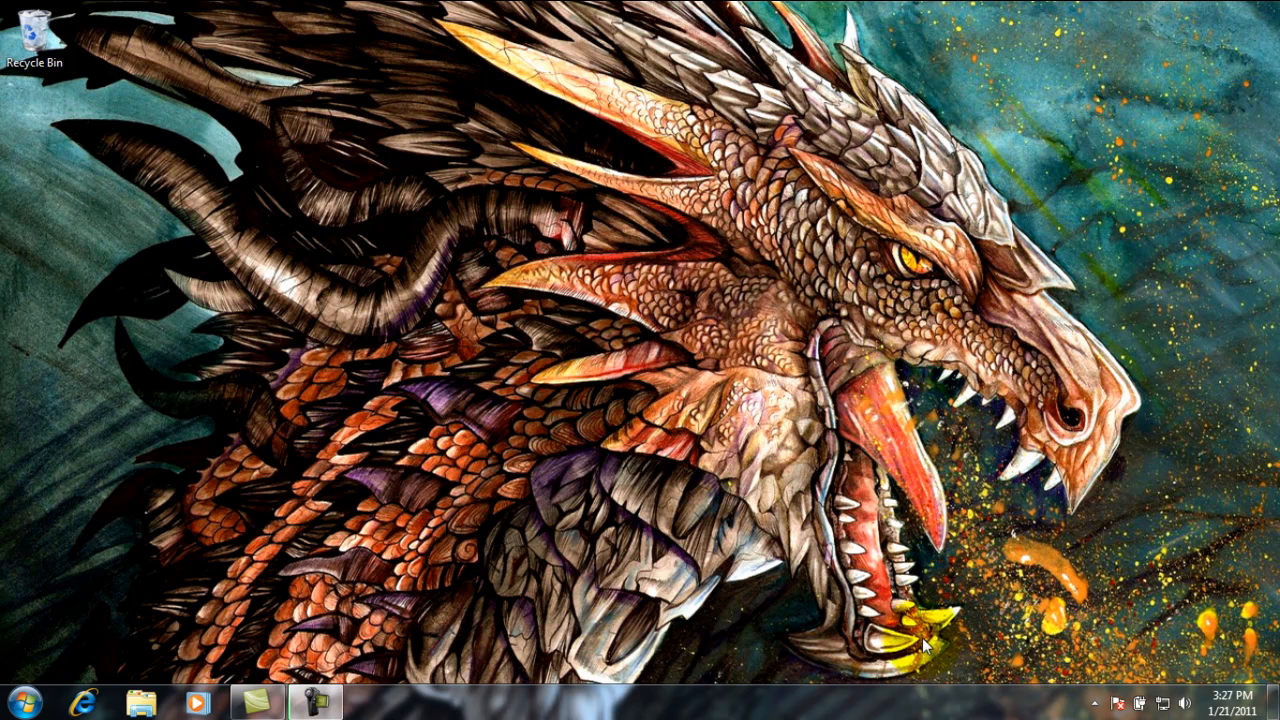
Step: Open steampowered.com in Internet Explorer and go to the Install Steam page
left_click(84, 703)
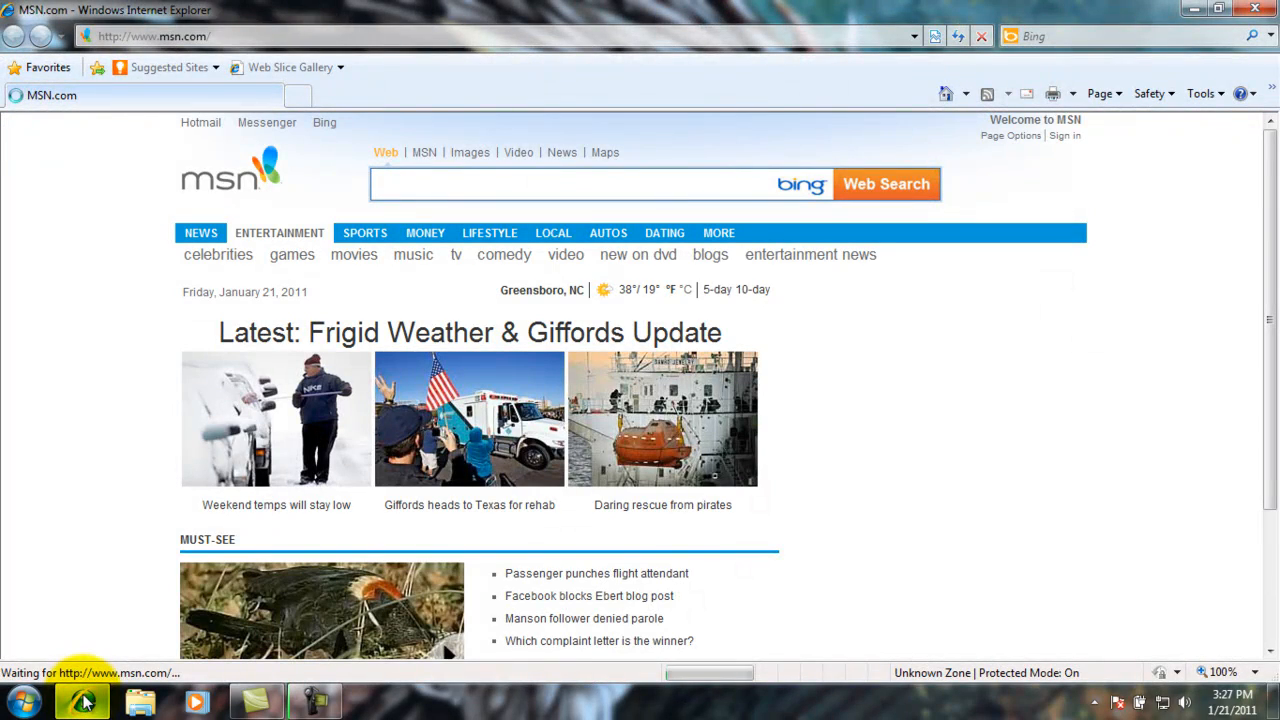
left_click(228, 43)
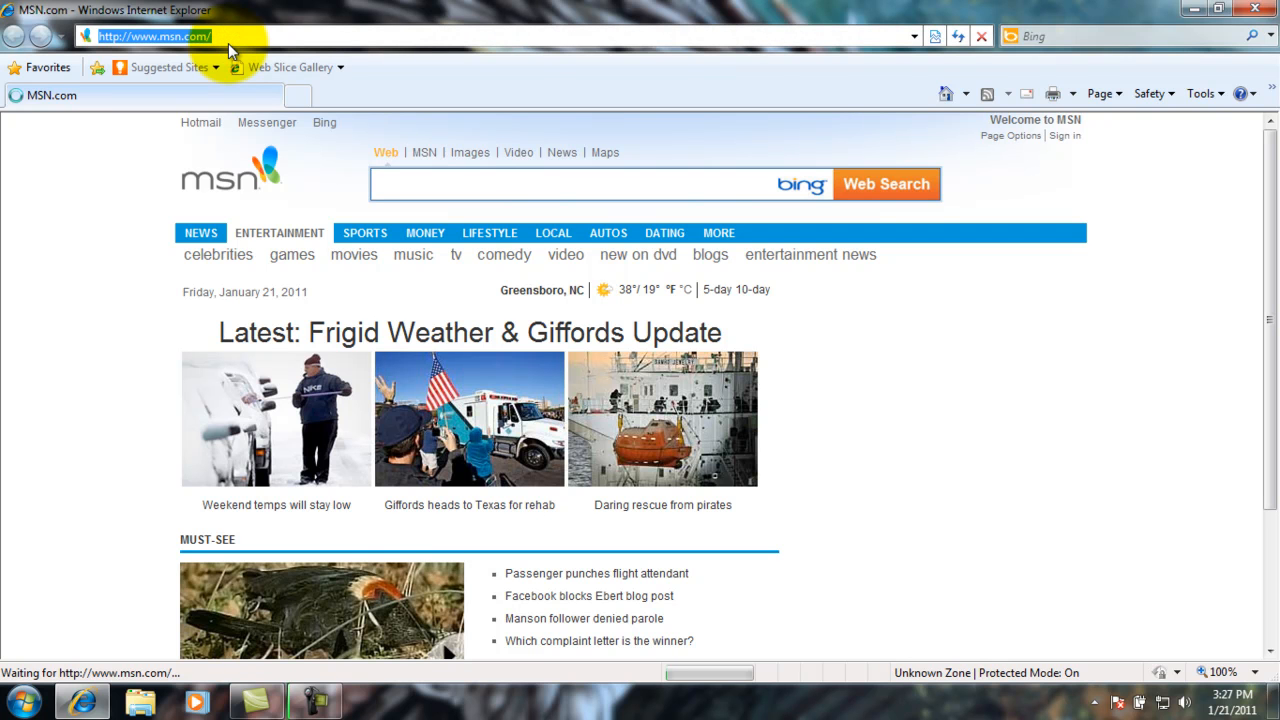
type("steampowered.com/")
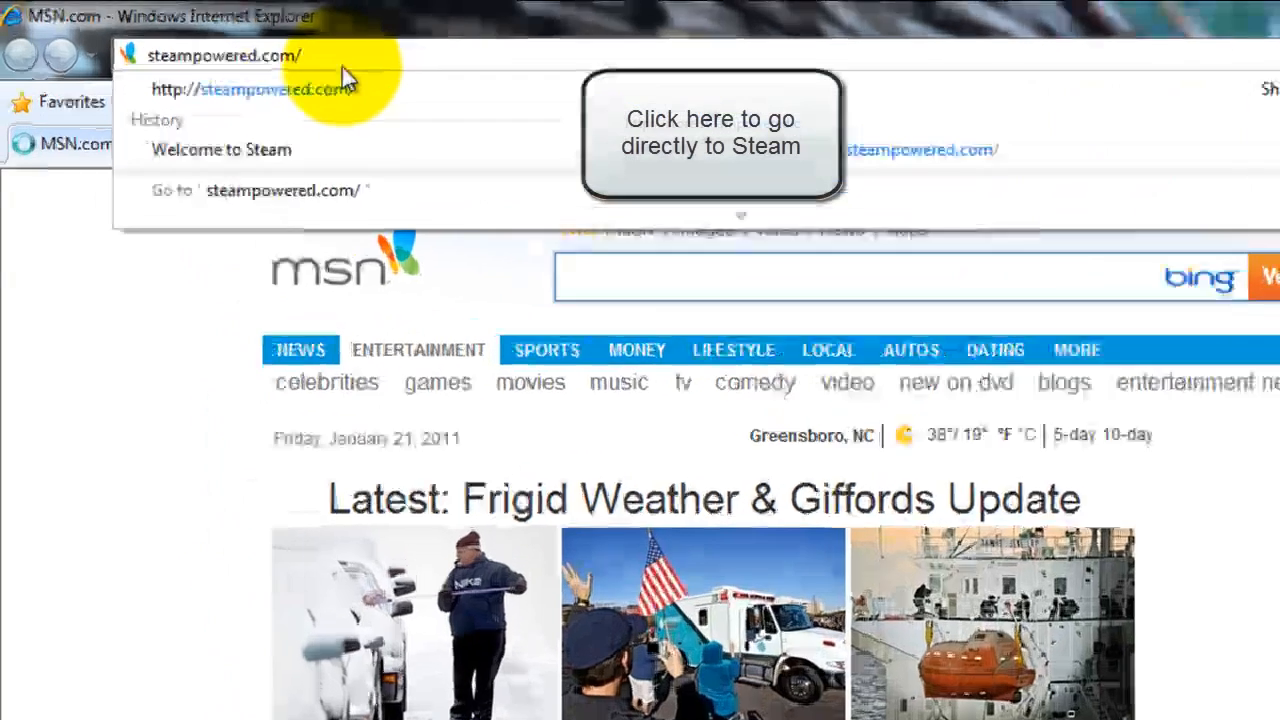
key("Return")
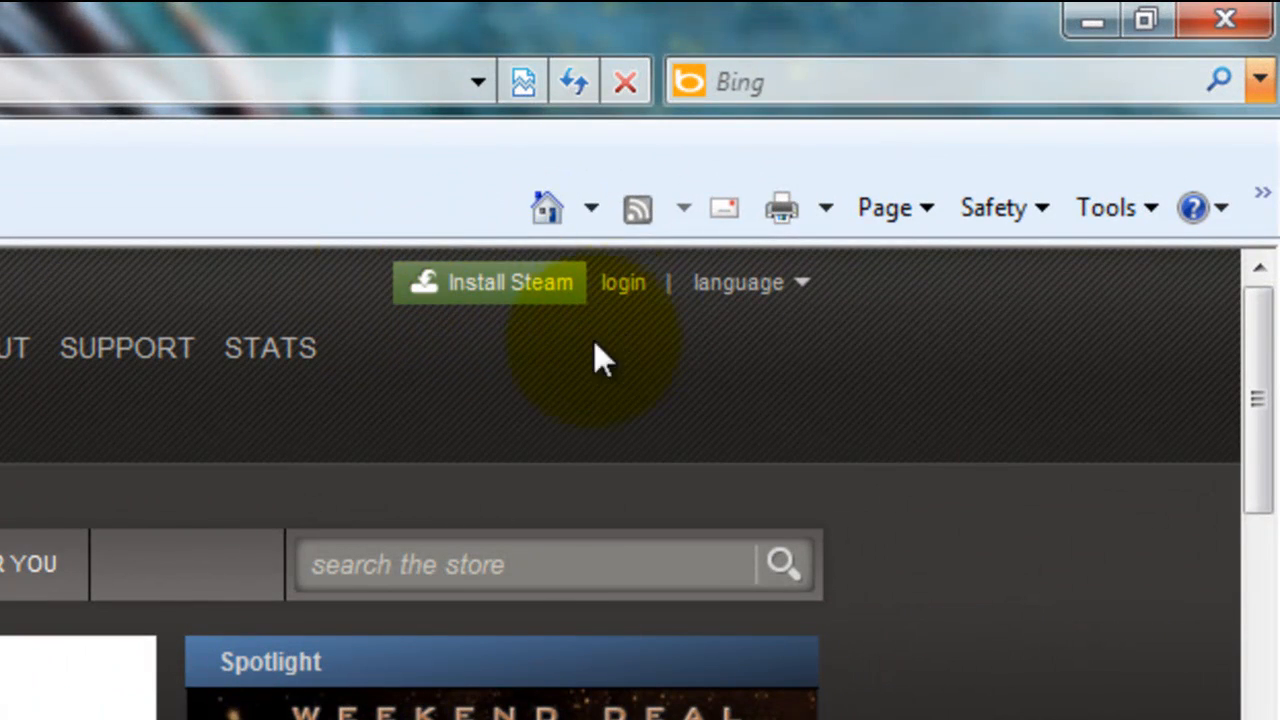
left_click(491, 285)
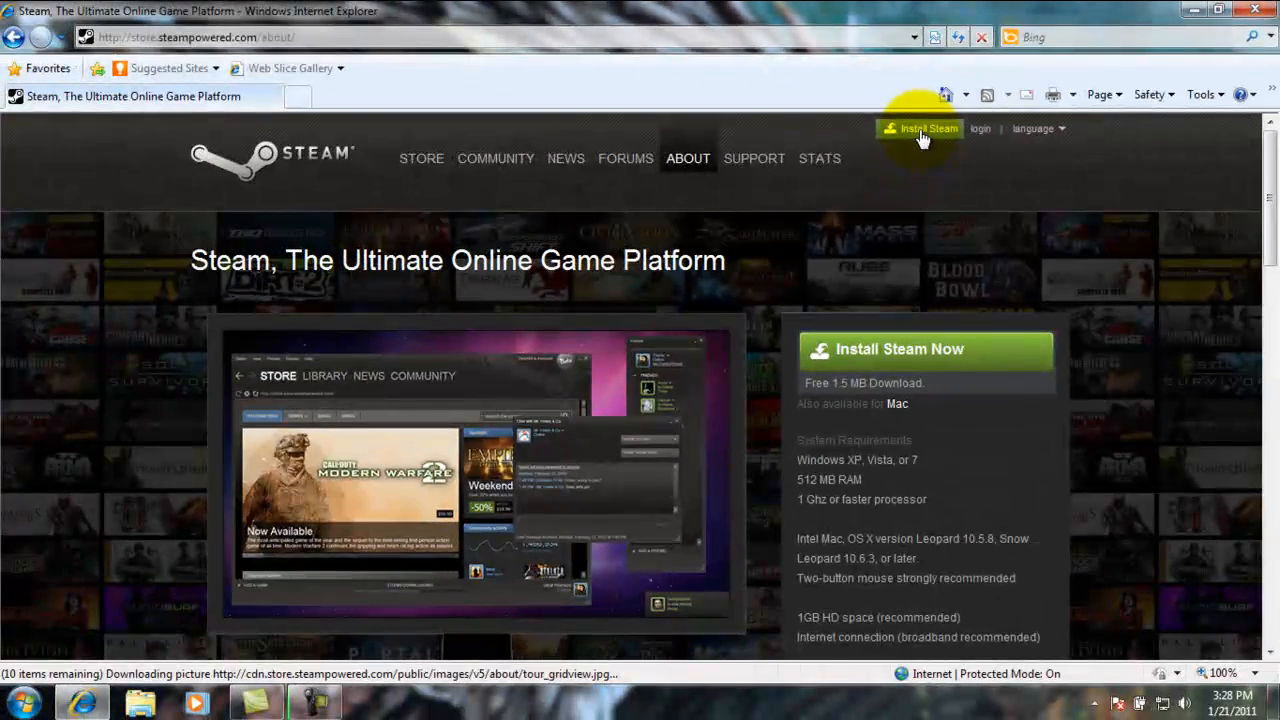
Step: Start downloading the SteamInstall.msi installer with Install Steam Now
scroll(900, 220, "down", 1)
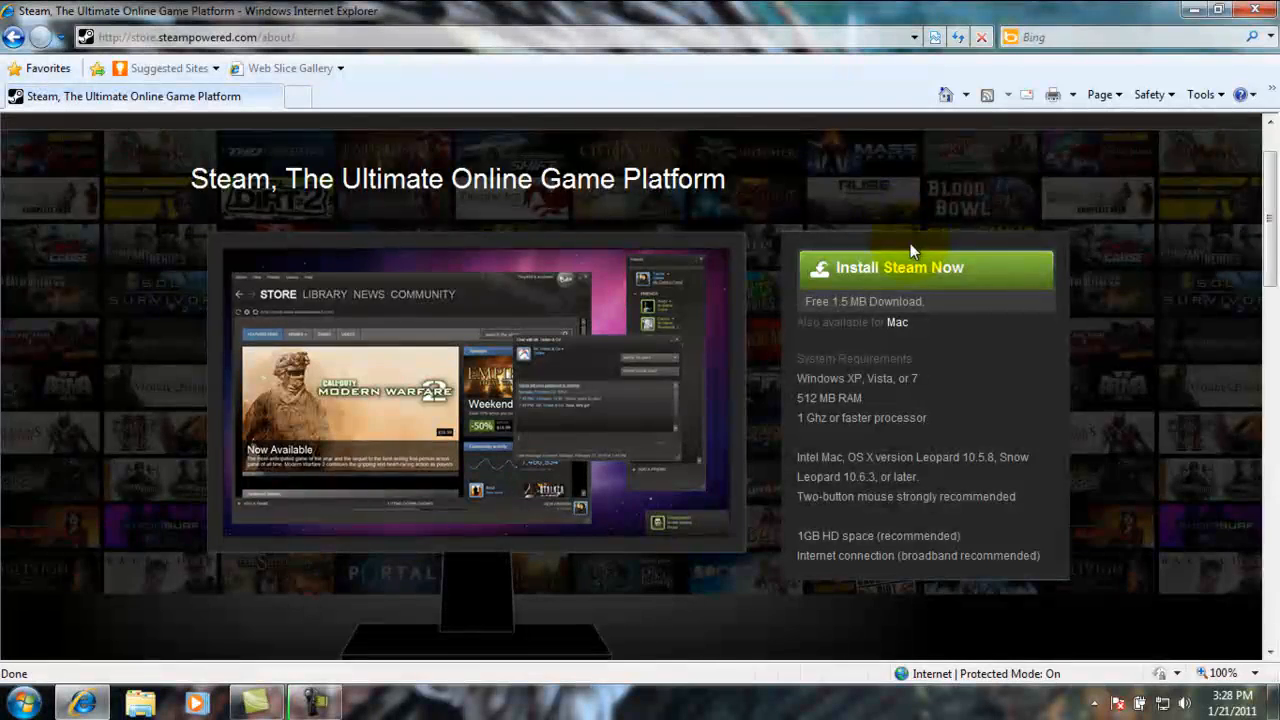
scroll(910, 243, "down", 3)
scroll(910, 243, "up", 3)
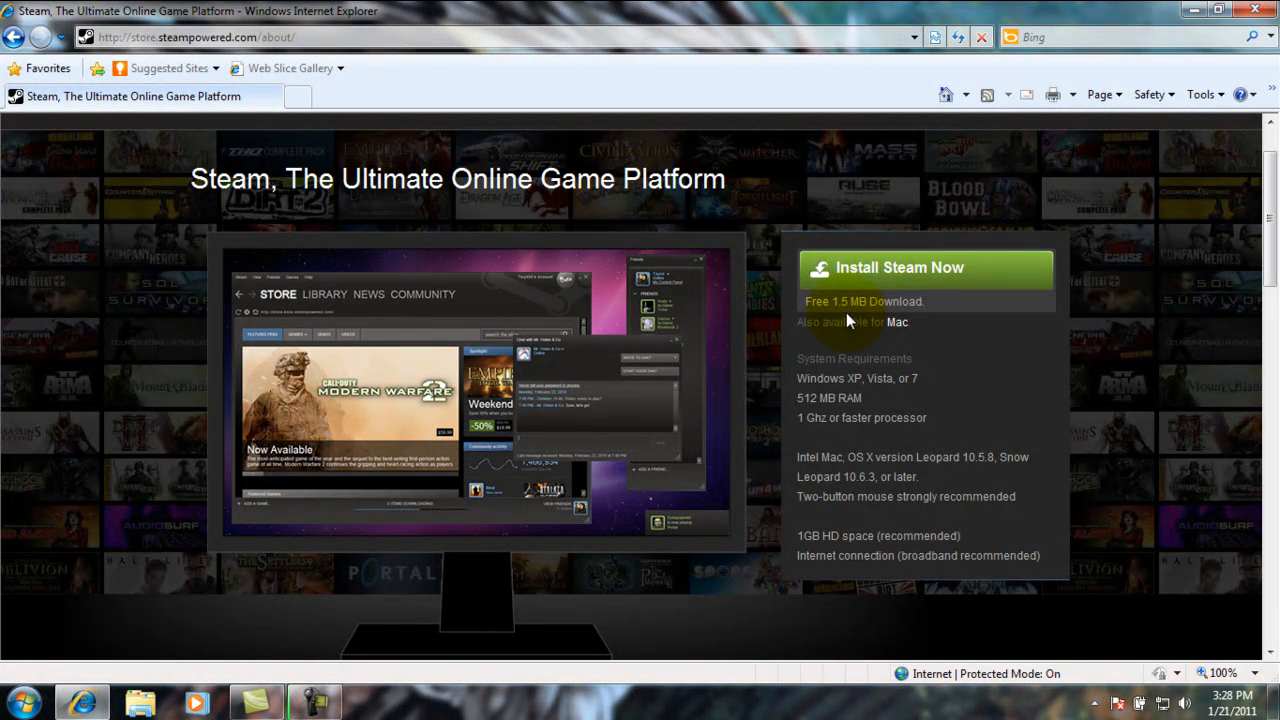
left_click(889, 275)
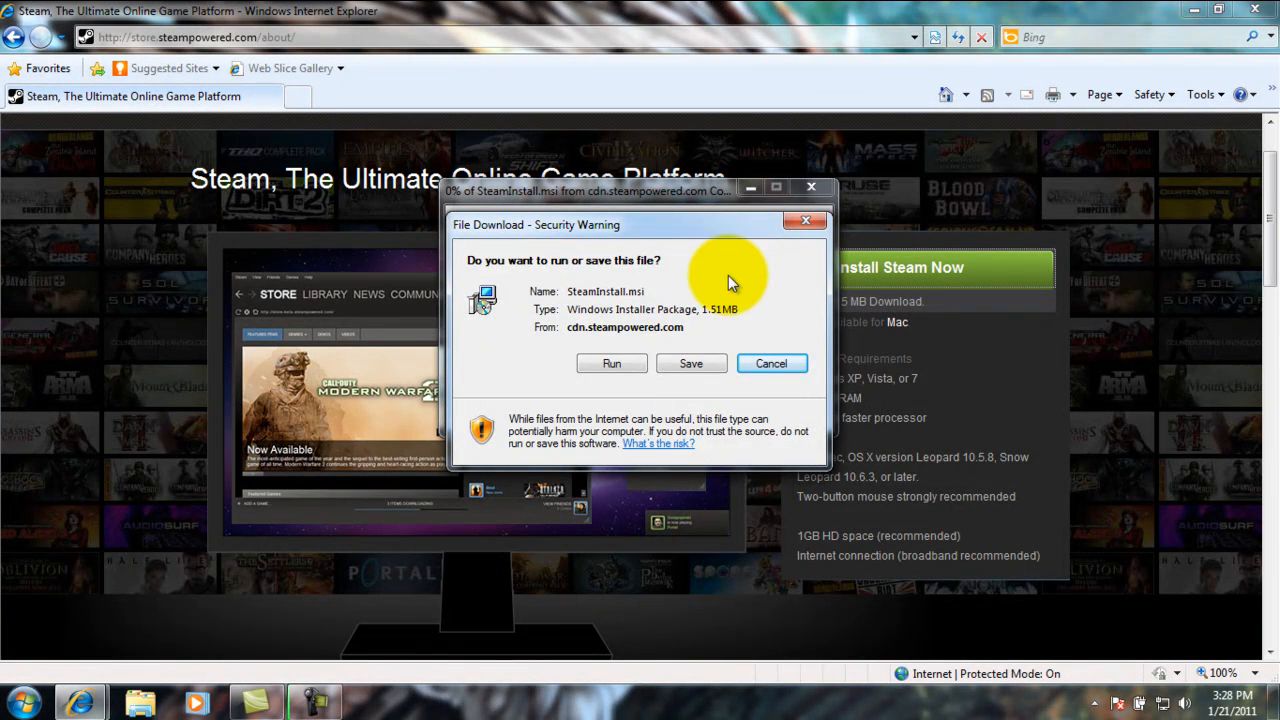
Step: Choose to save the installer and create a Desktop folder named Downloads for it
left_click(690, 362)
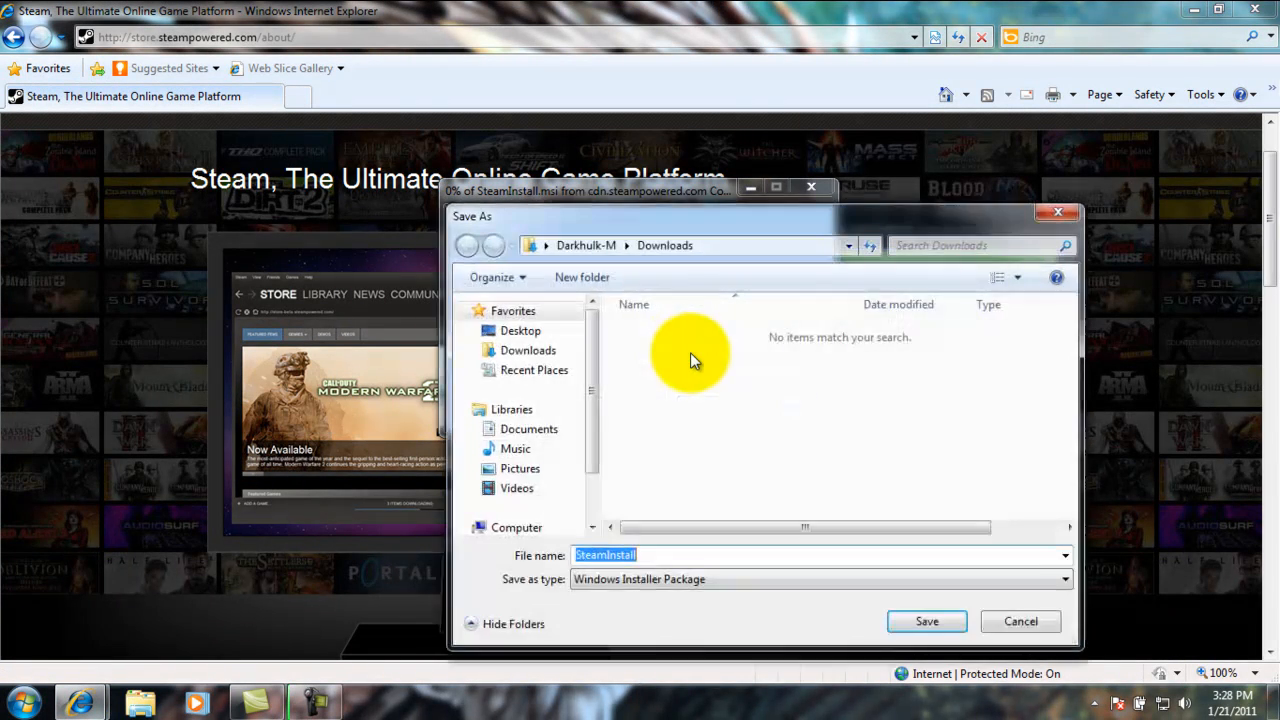
left_click(546, 336)
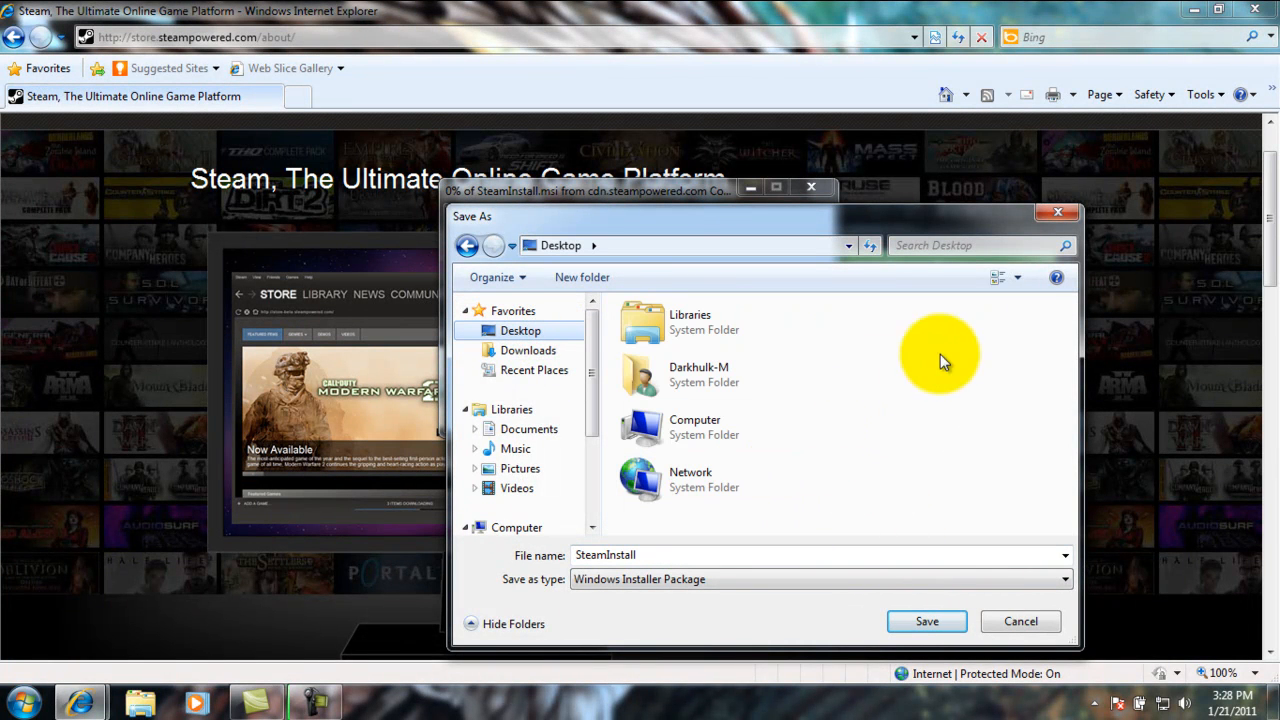
left_click(591, 277)
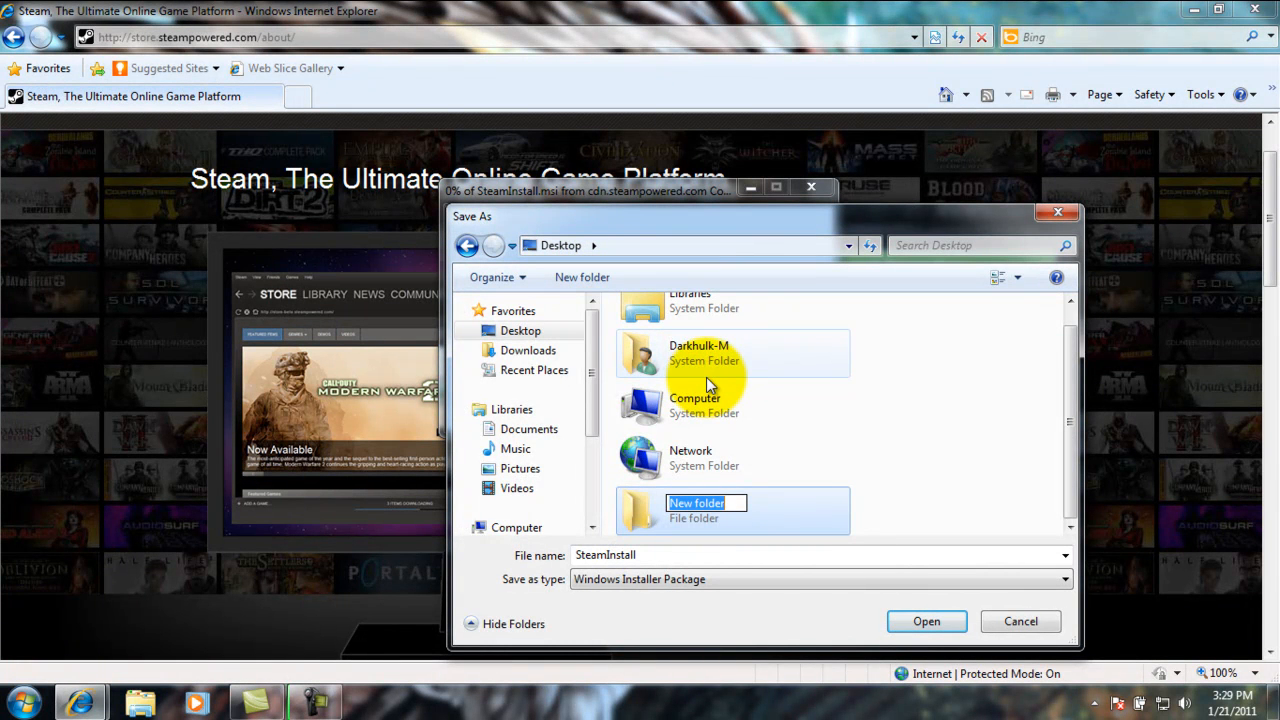
left_click(520, 333)
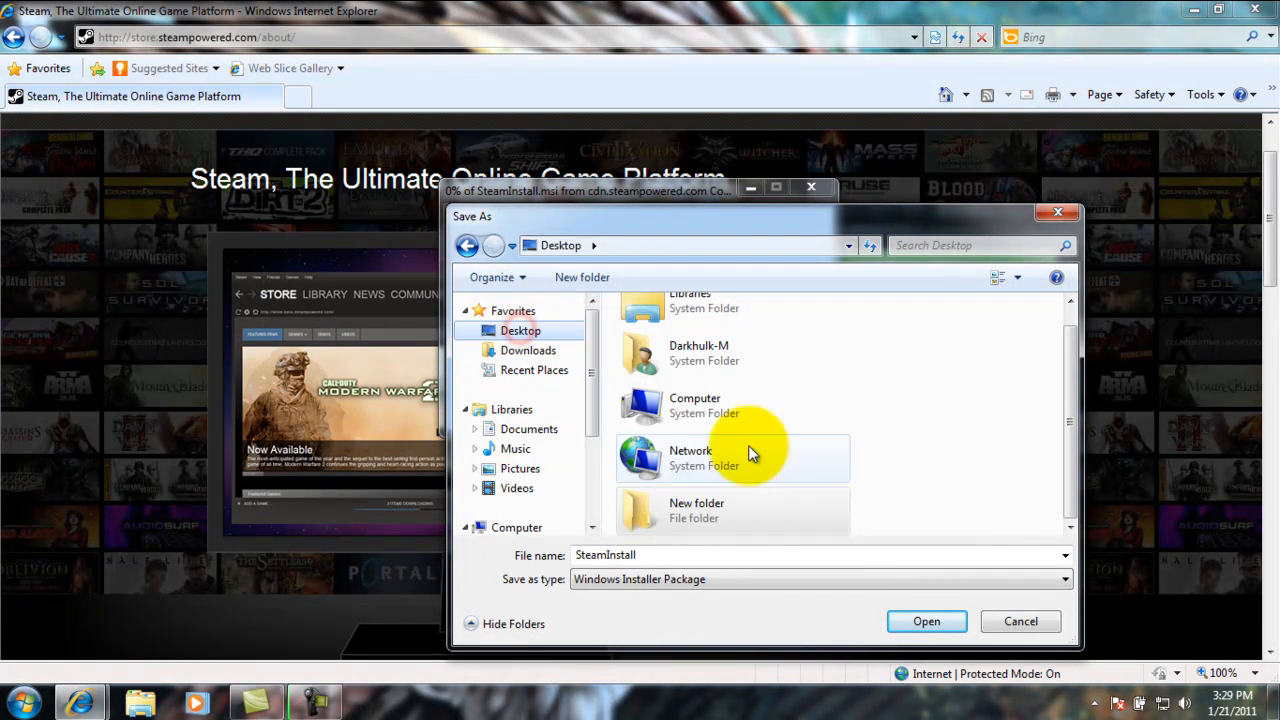
left_click(725, 497)
right_click(679, 511)
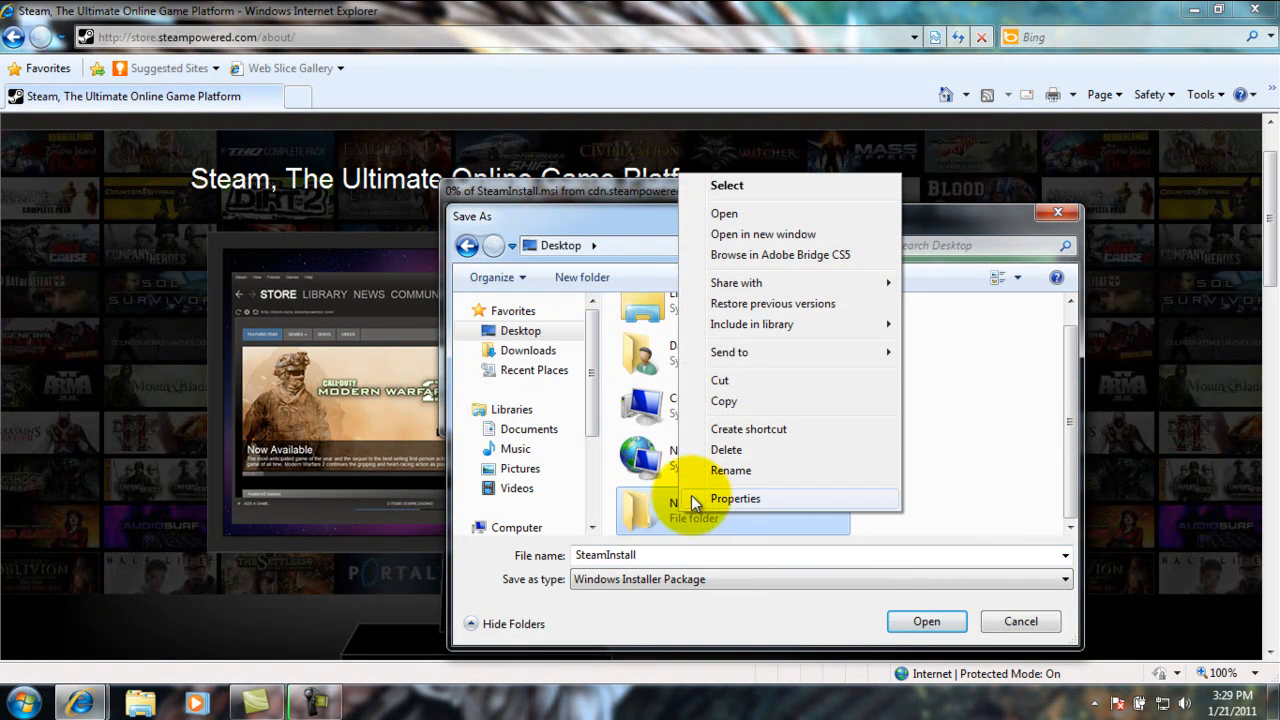
left_click(725, 468)
type("Download")
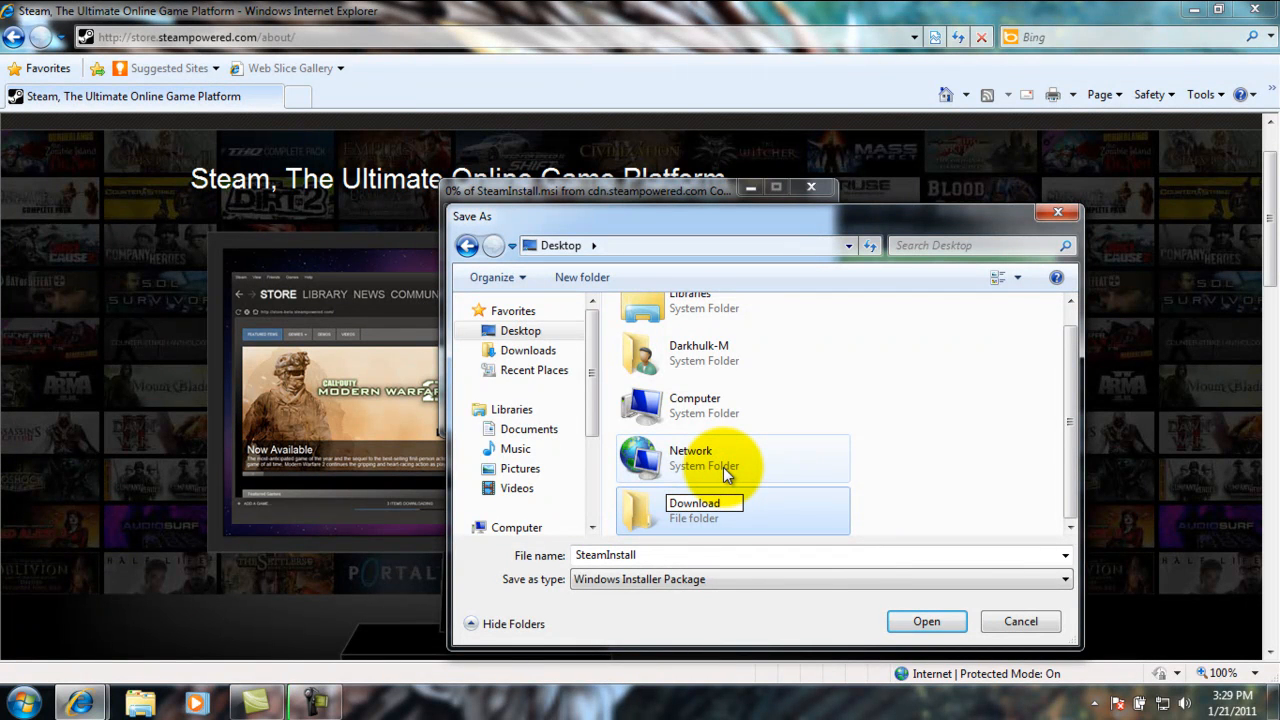
type("s")
key("Return")
Step: Save SteamInstall into the Downloads folder and close Internet Explorer
double_click(671, 516)
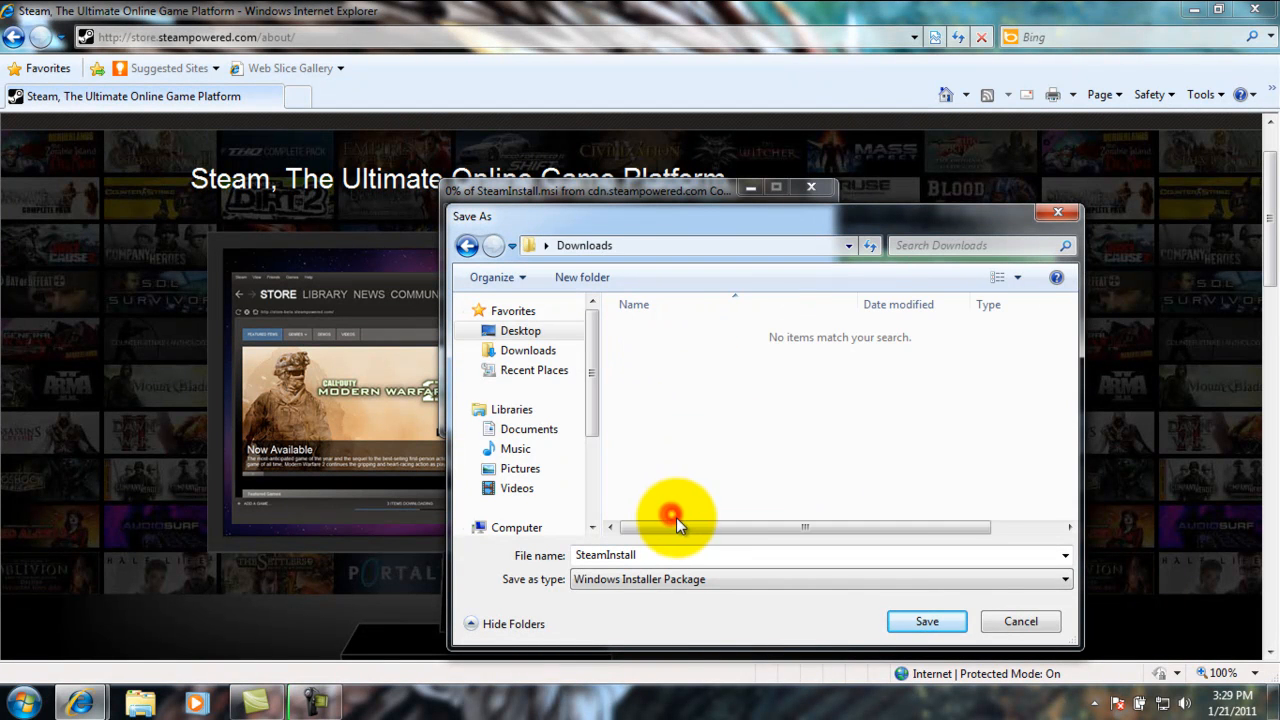
left_click(928, 620)
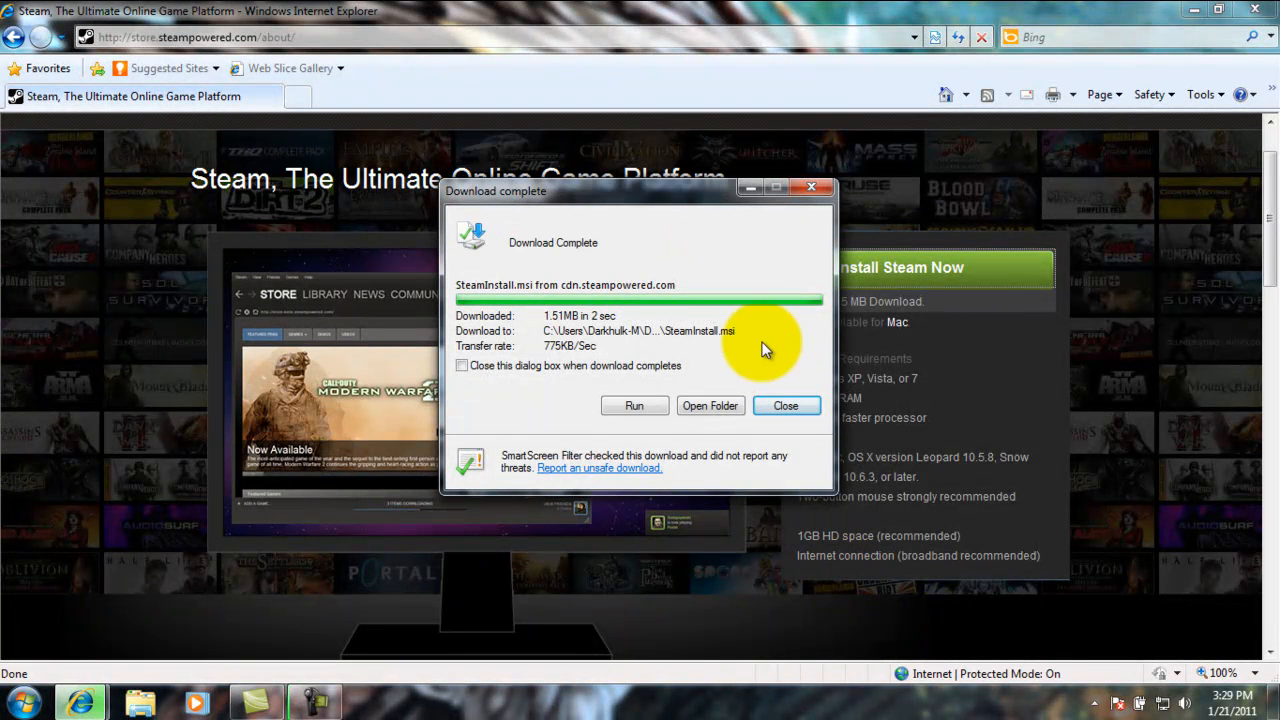
left_click(787, 406)
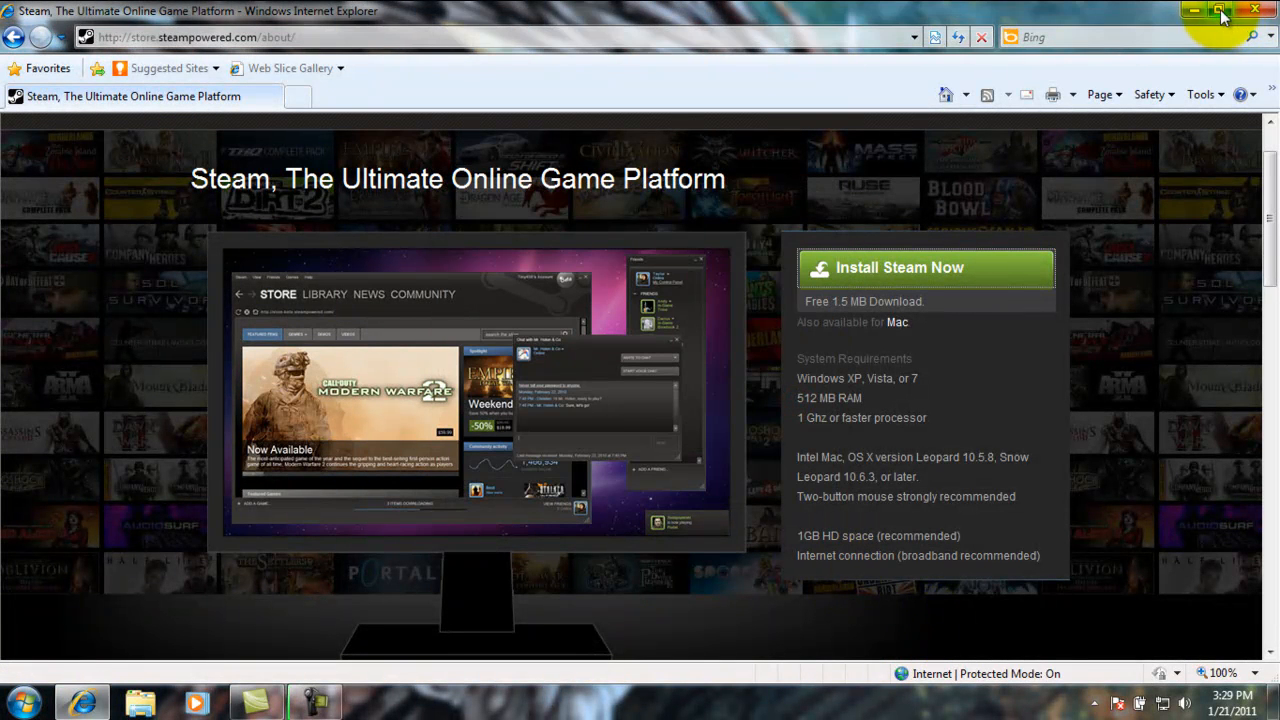
left_click(1267, 12)
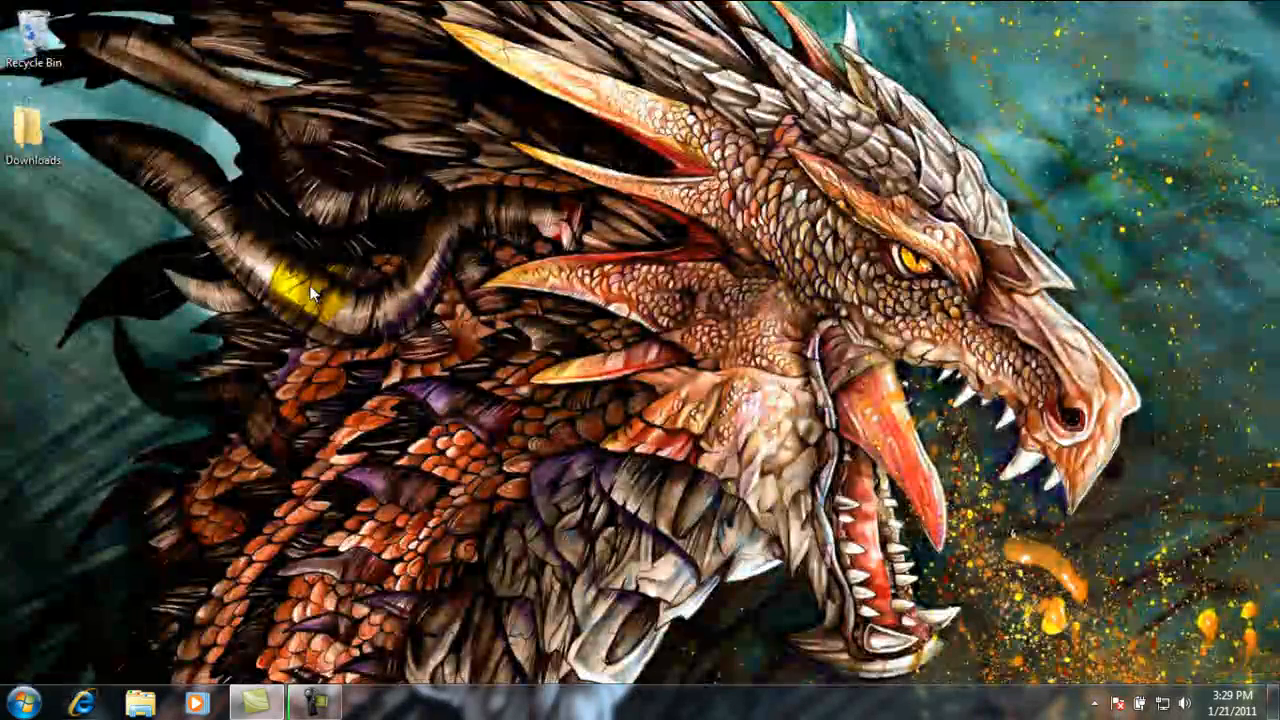
Step: Run SteamInstall from the desktop Downloads folder to launch Steam Setup
double_click(34, 133)
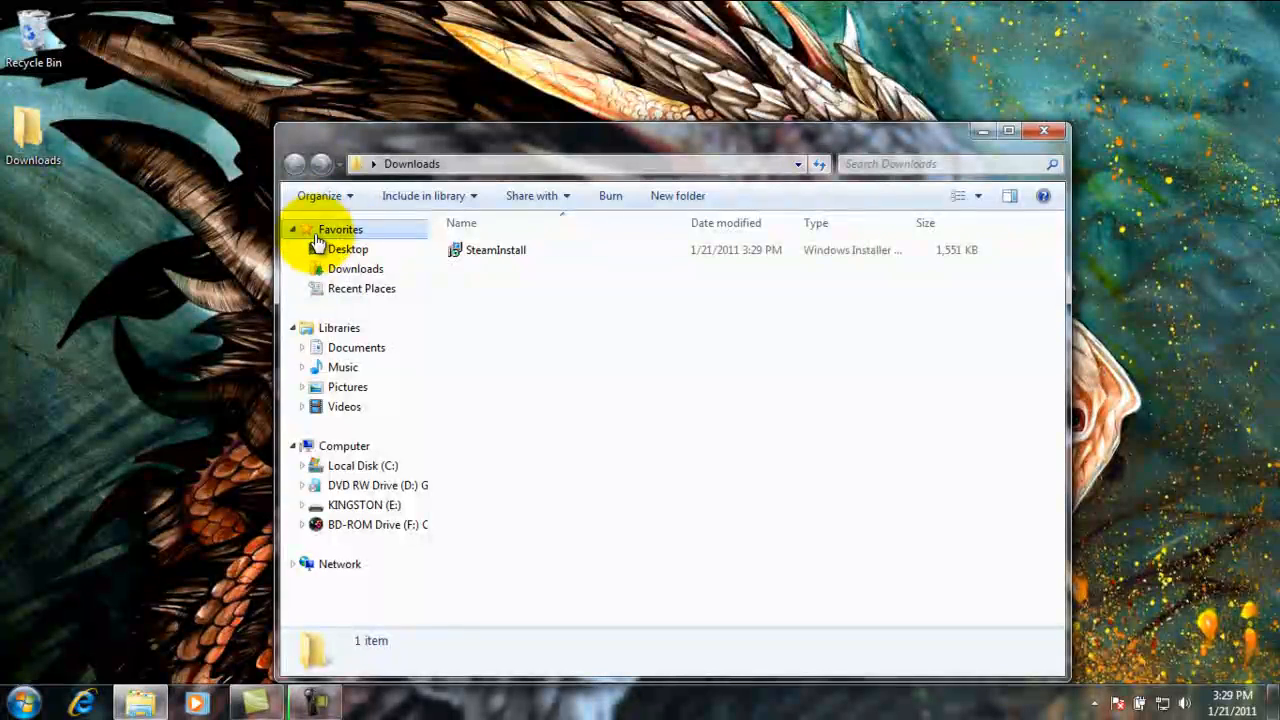
double_click(502, 254)
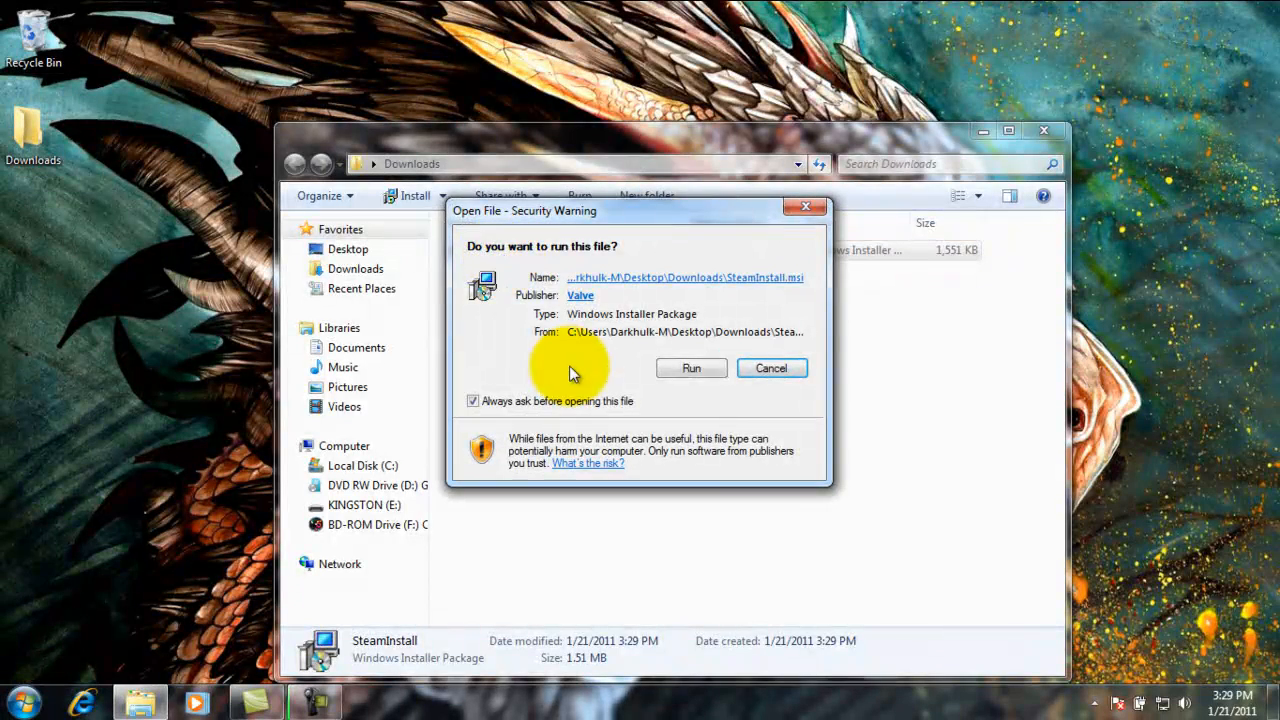
left_click(687, 369)
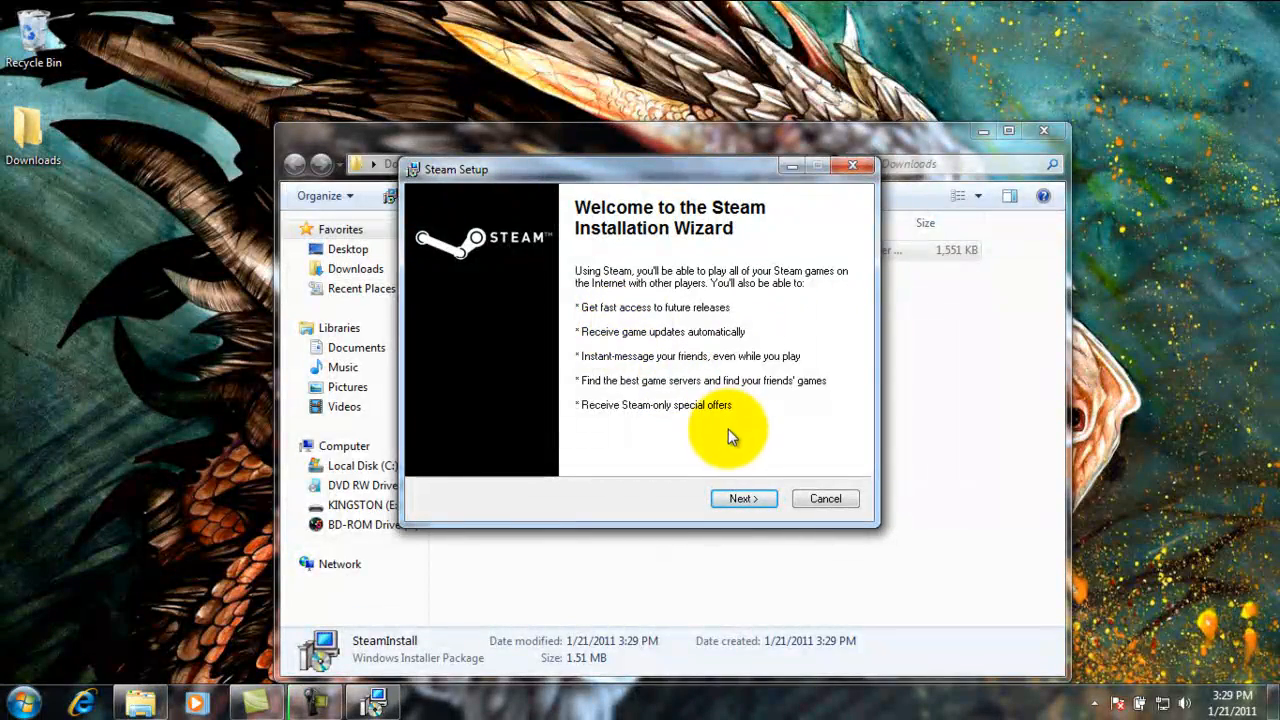
Step: Close the Downloads window and accept the Steam licence agreement in Setup
left_click(1044, 131)
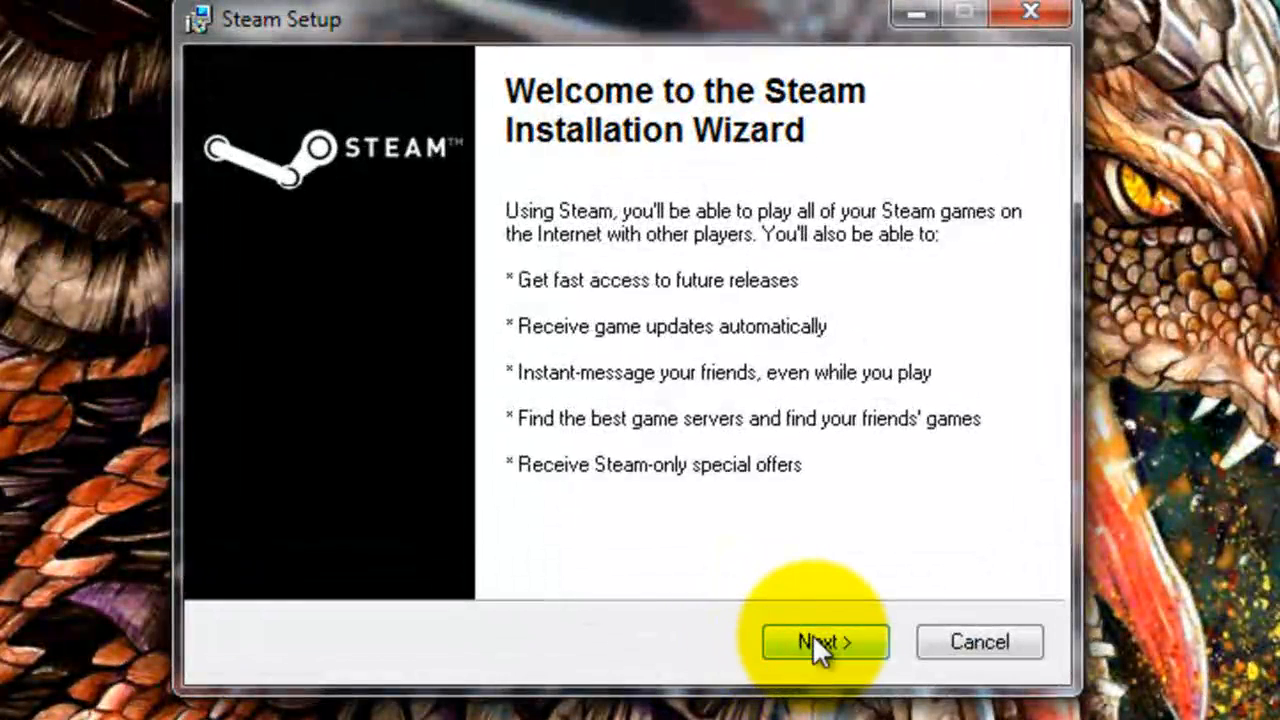
left_click(813, 636)
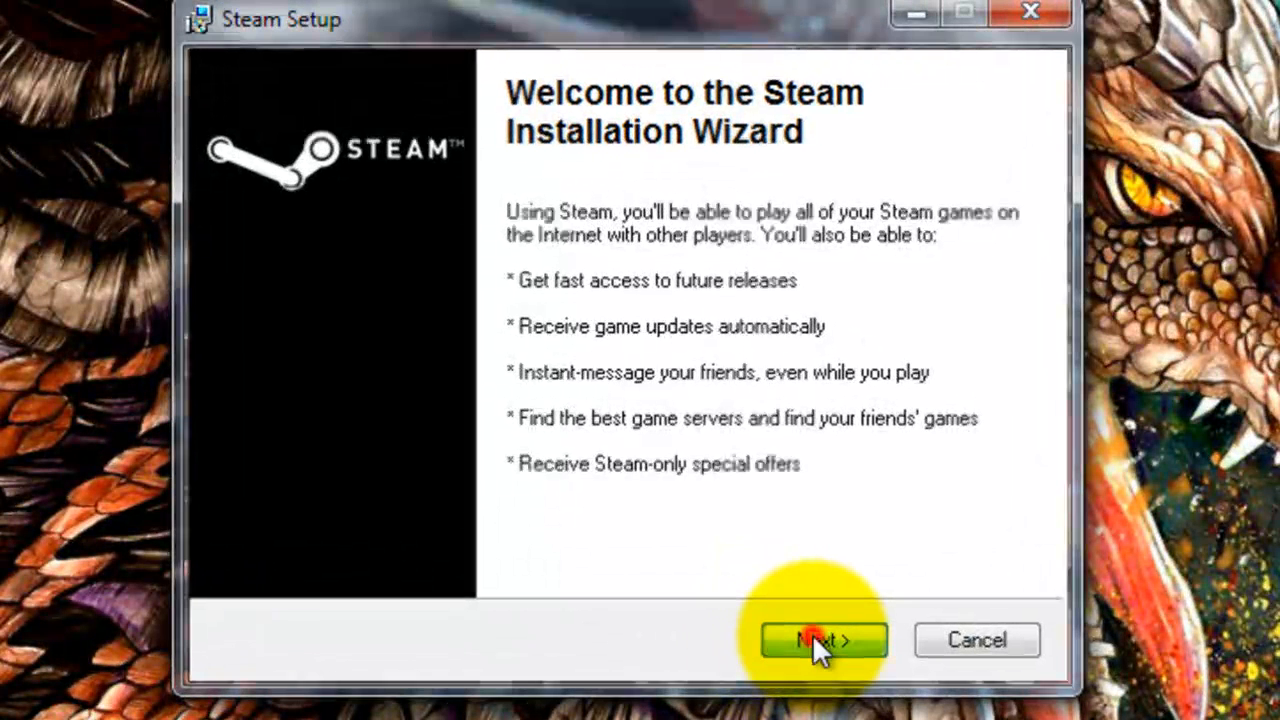
left_click_drag(1034, 210, 1039, 500)
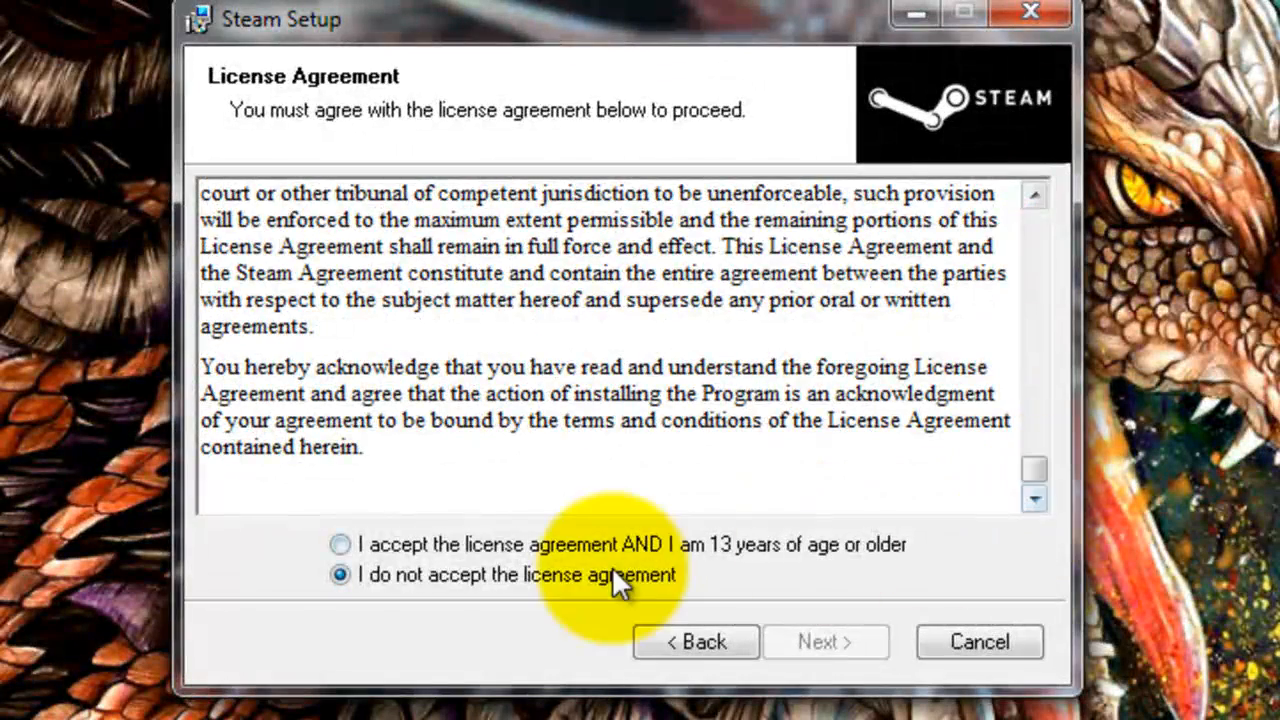
left_click(340, 544)
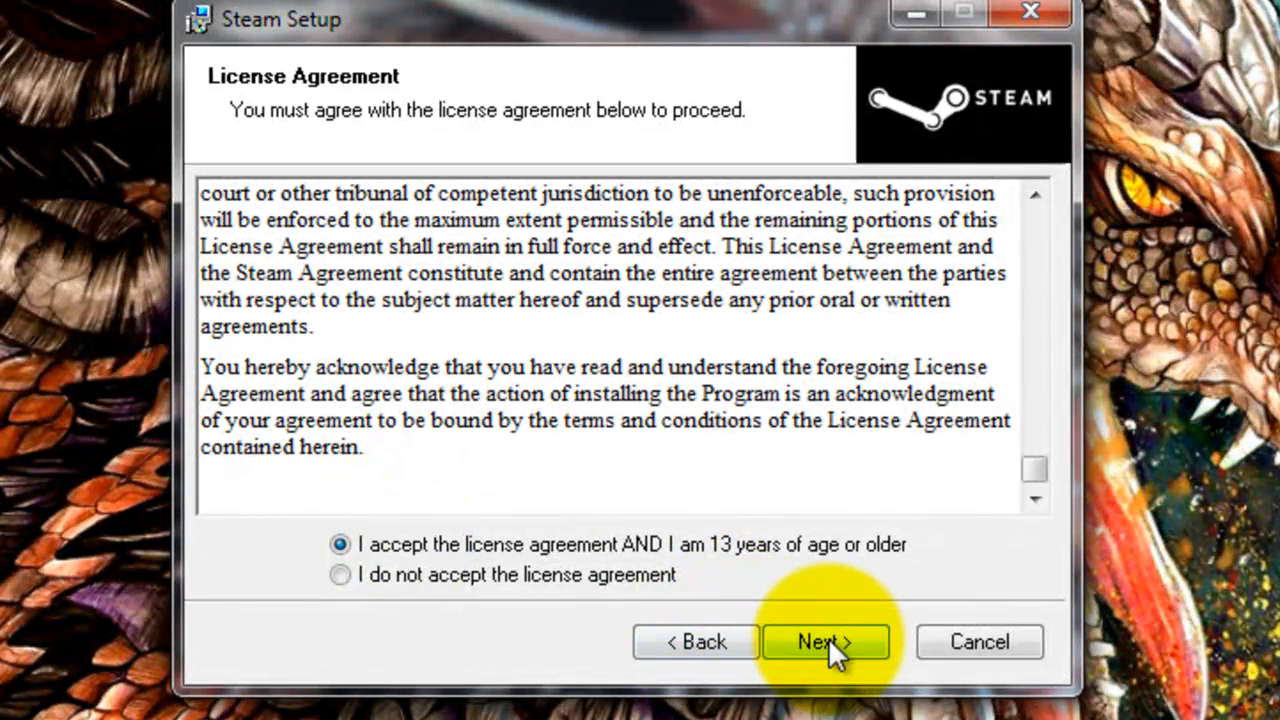
left_click(828, 640)
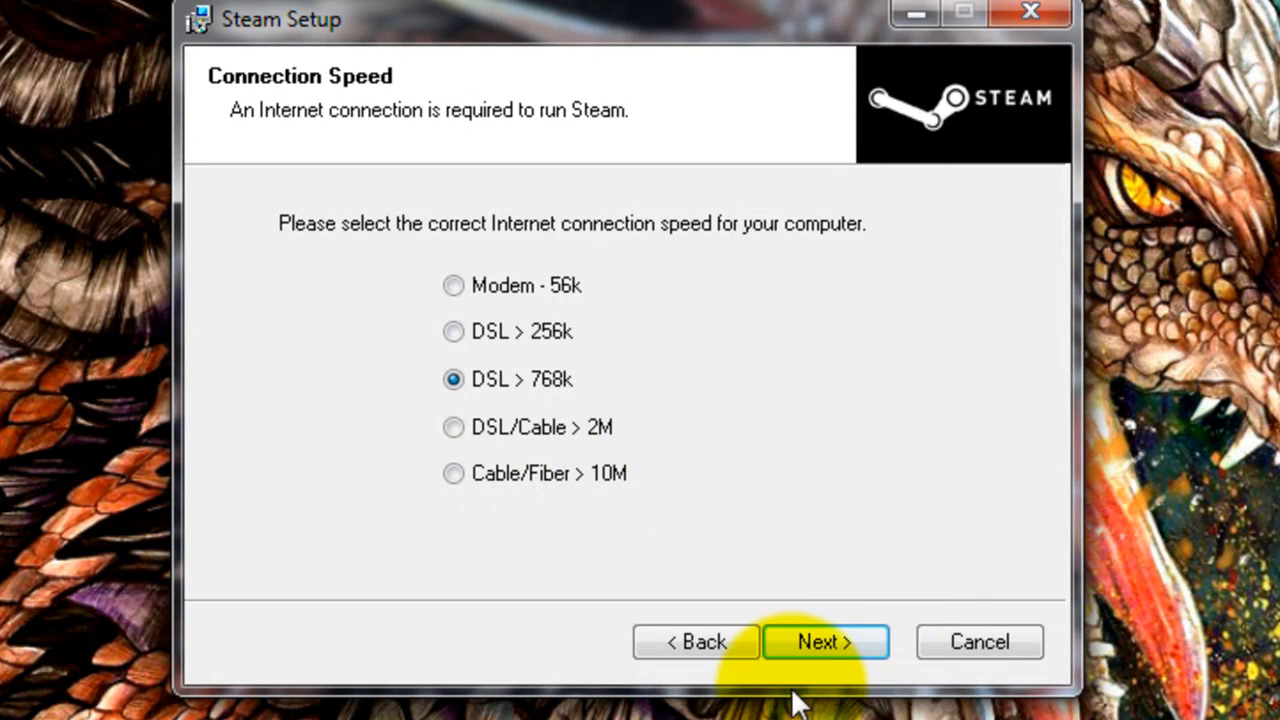
Step: Install Steam with DSL > 768k, English, into C:\Program Files (x86)\Steam\
left_click(828, 646)
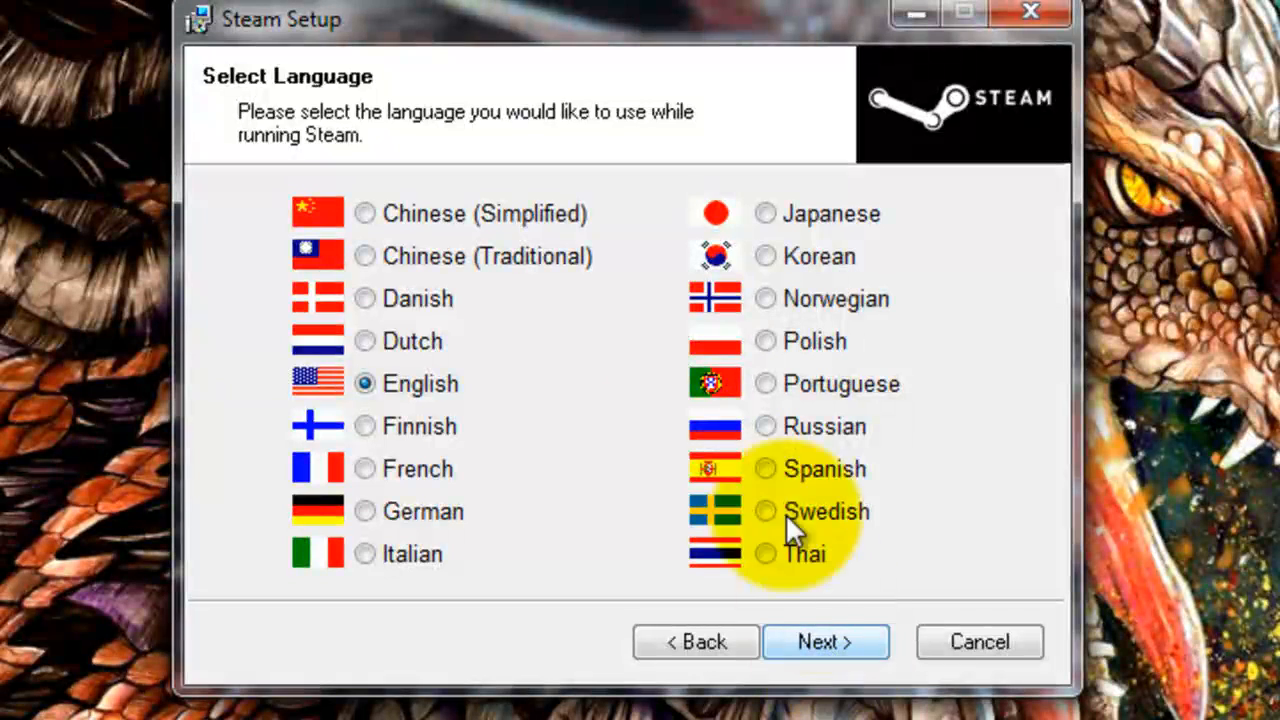
left_click(846, 646)
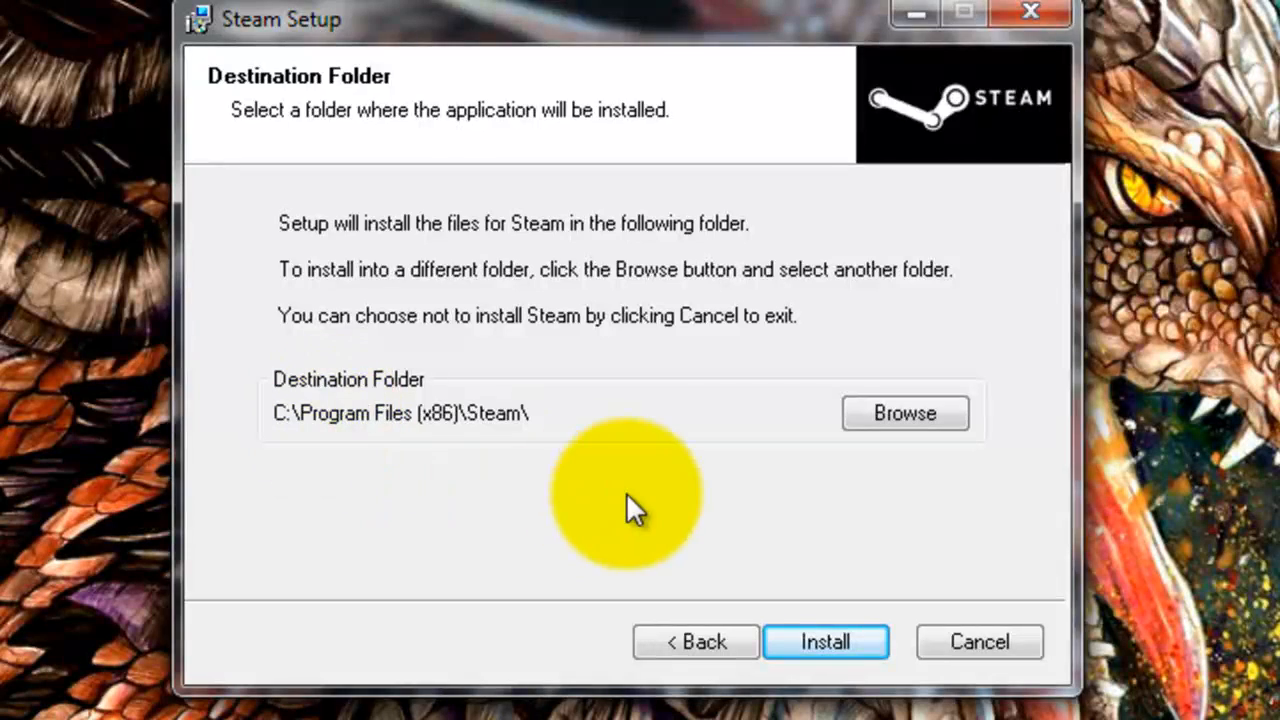
left_click(853, 639)
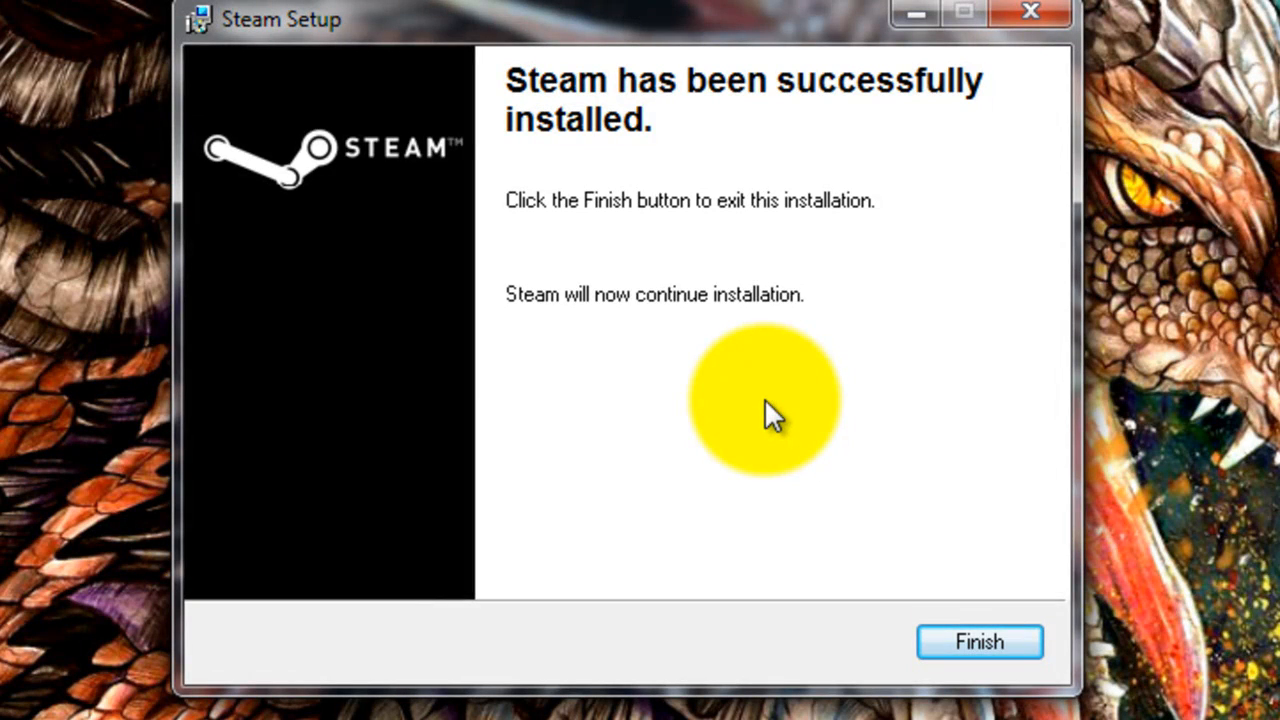
Step: Finish the setup wizard and, once Steam launches, choose Create New Account
left_click(968, 637)
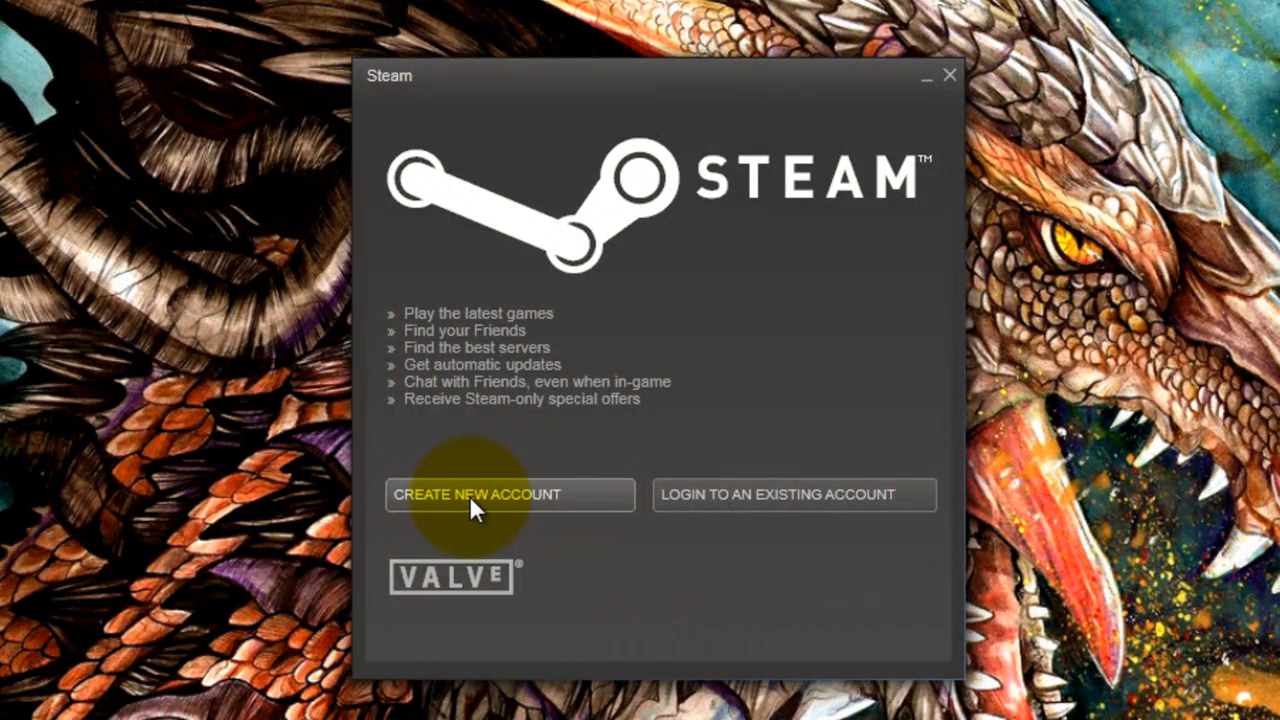
left_click(469, 495)
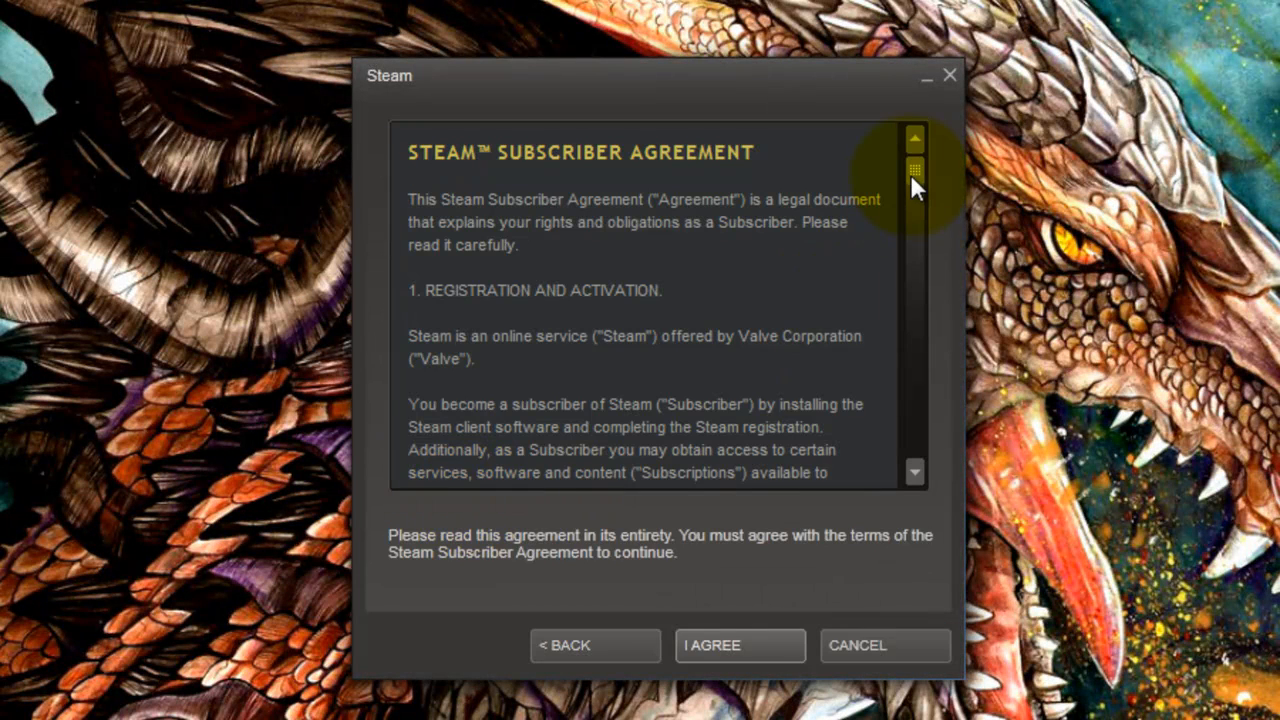
Step: Read through the Steam Subscriber Agreement and accept it with I AGREE
left_click_drag(910, 172, 885, 476)
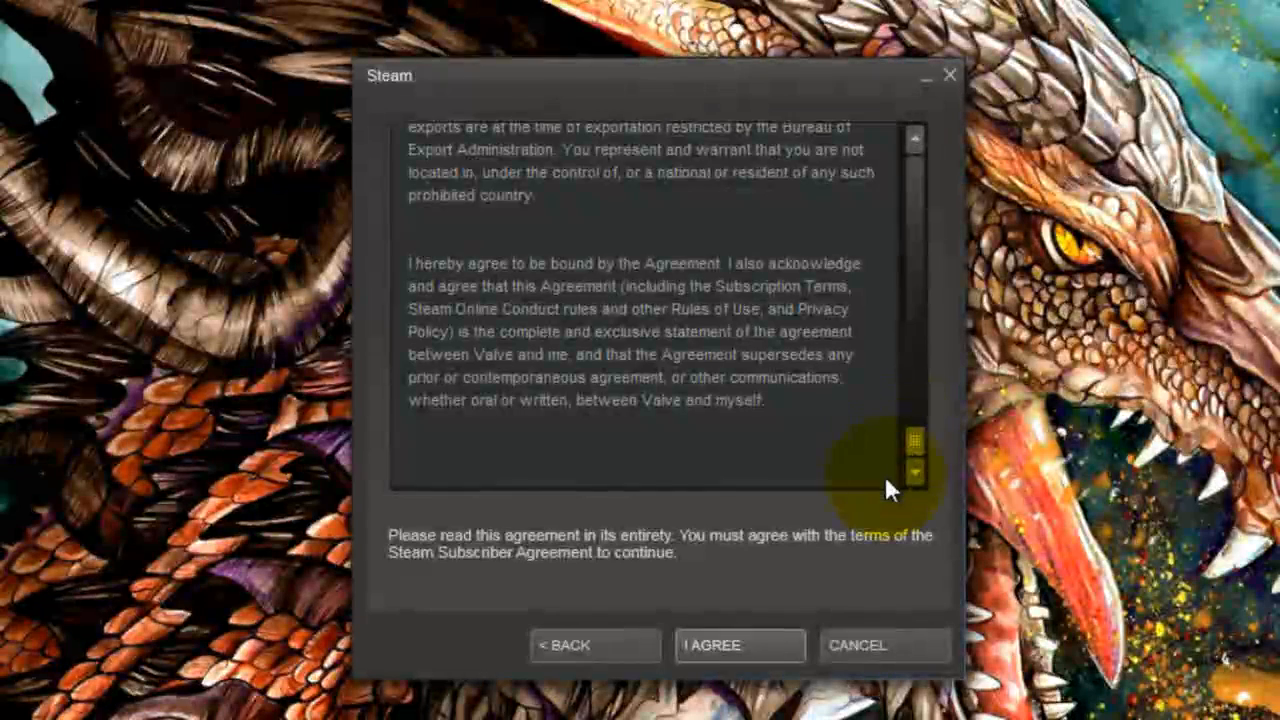
left_click(745, 643)
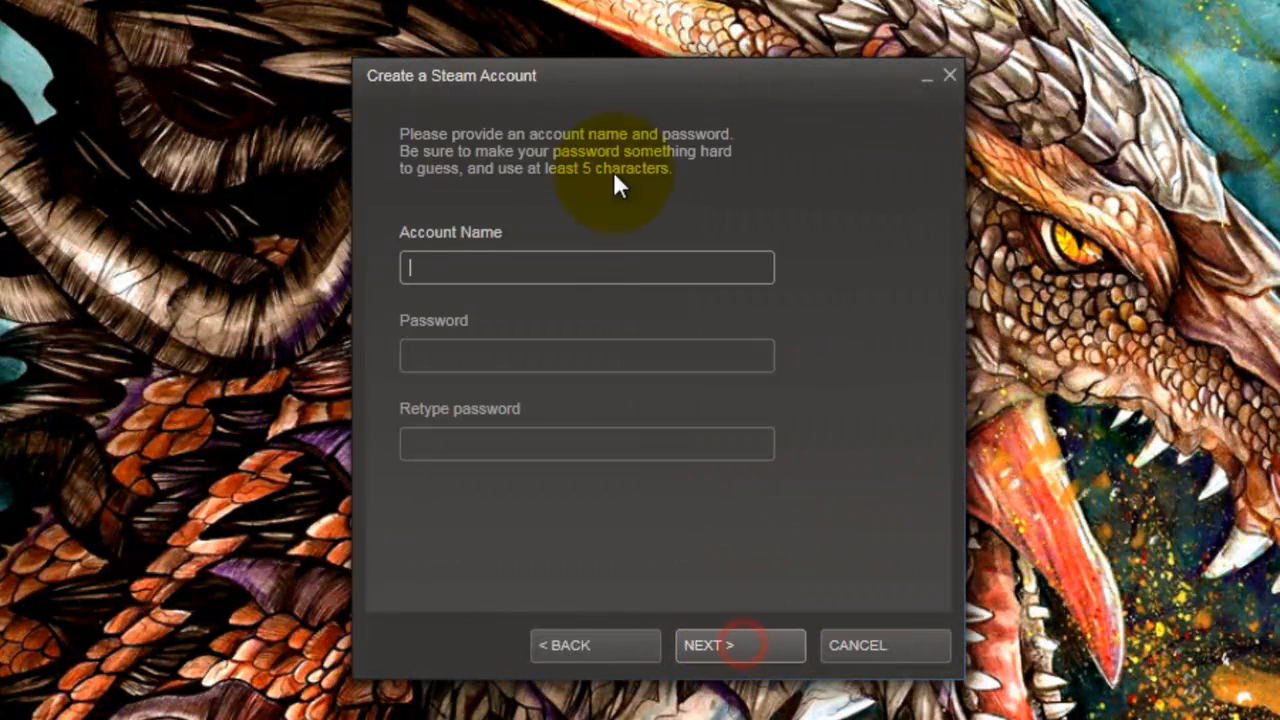
Step: Enter the new account name and a matching password, then continue
left_click(549, 268)
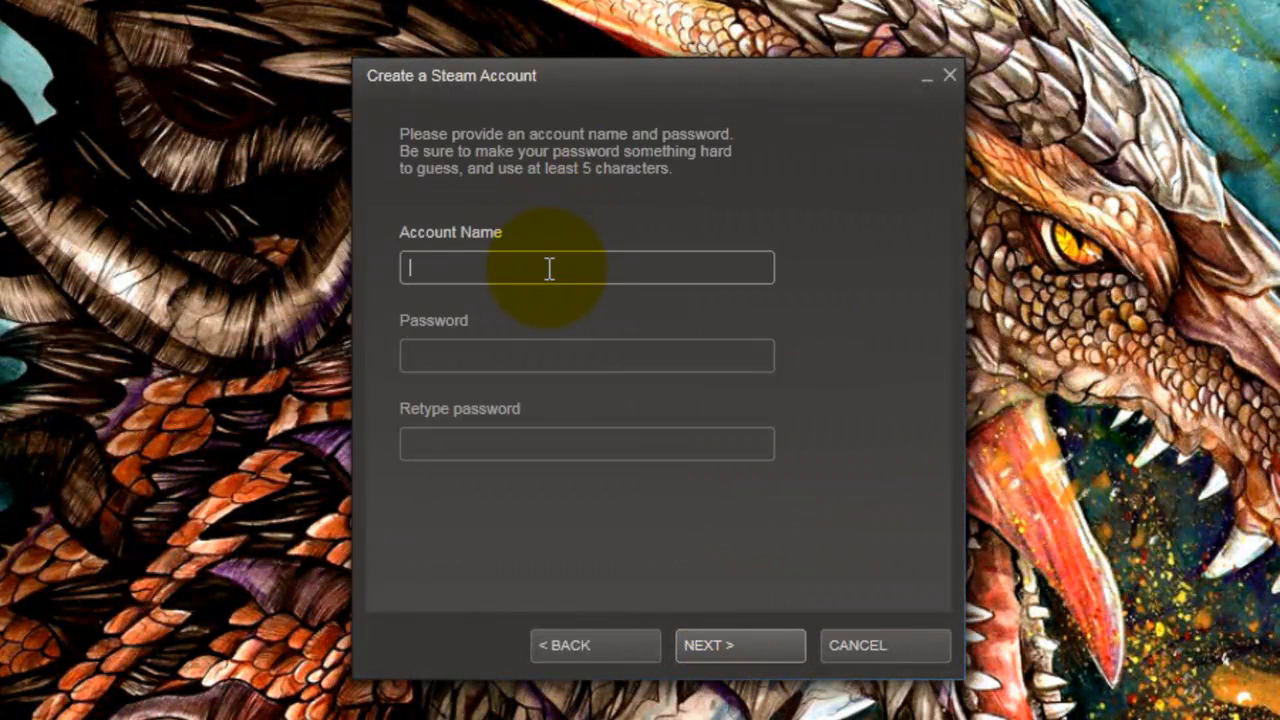
type("TechDragons")
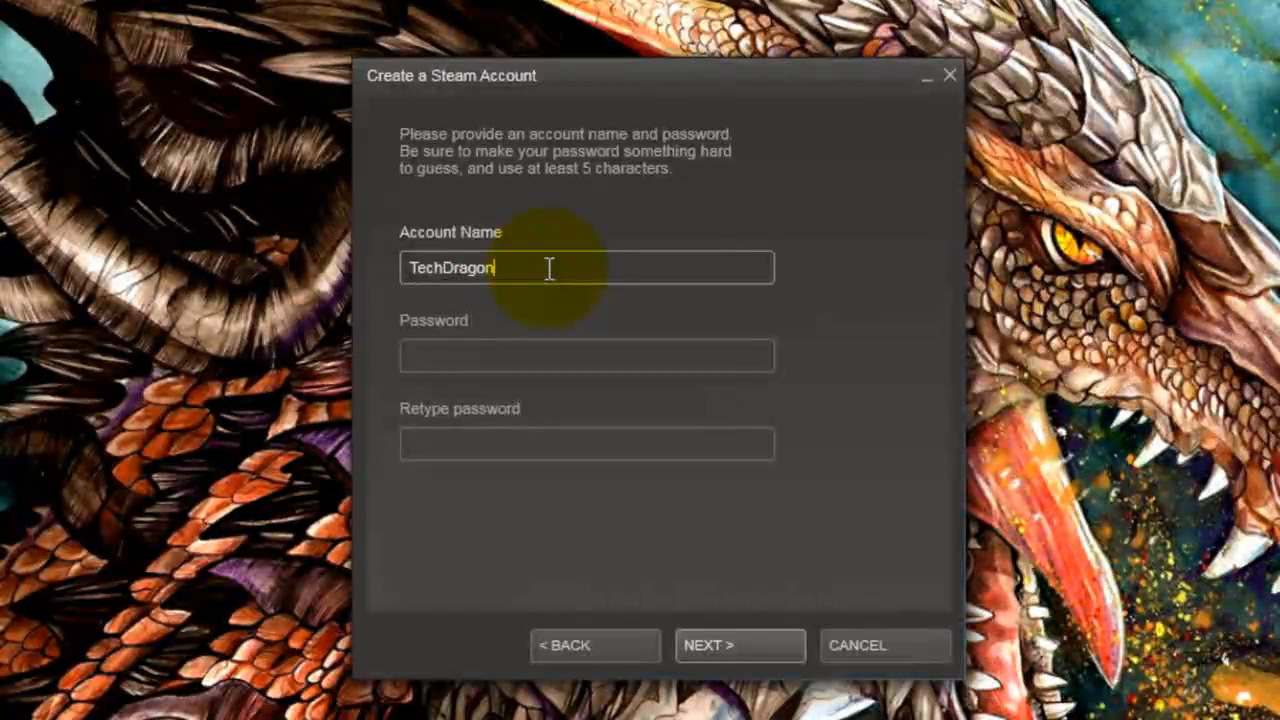
key("Tab")
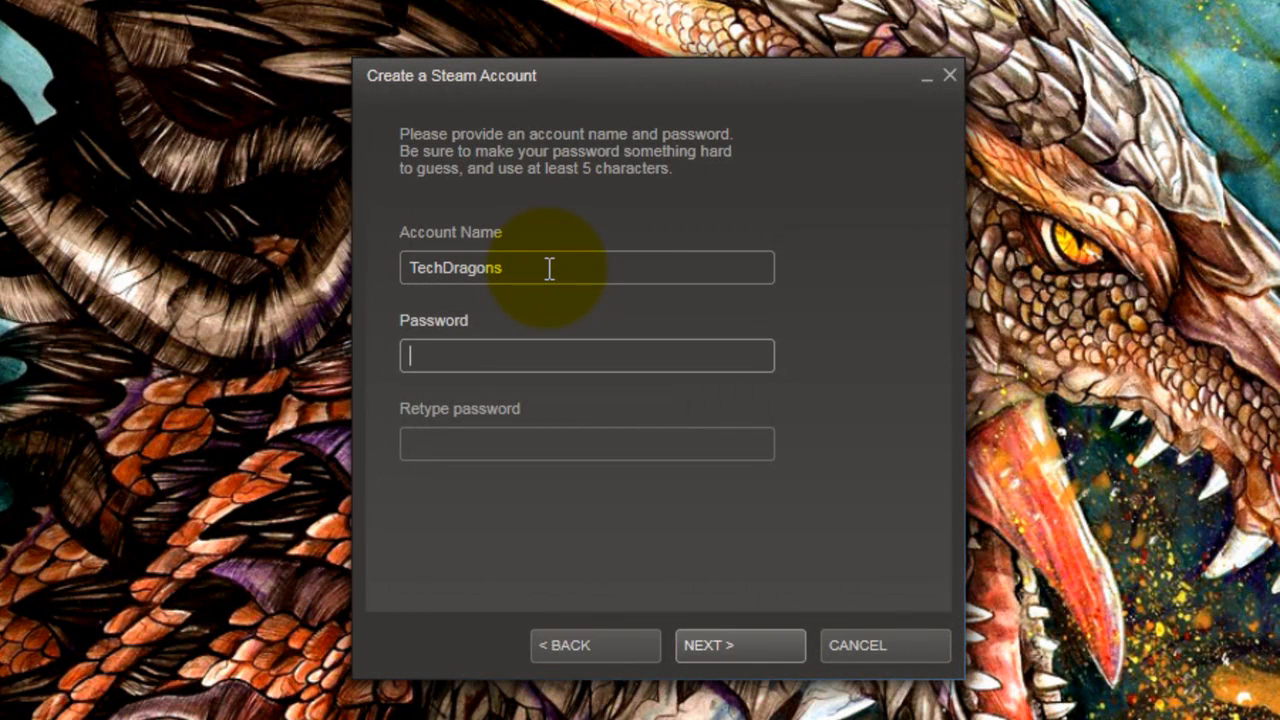
type("*********")
key("Tab")
type("*********")
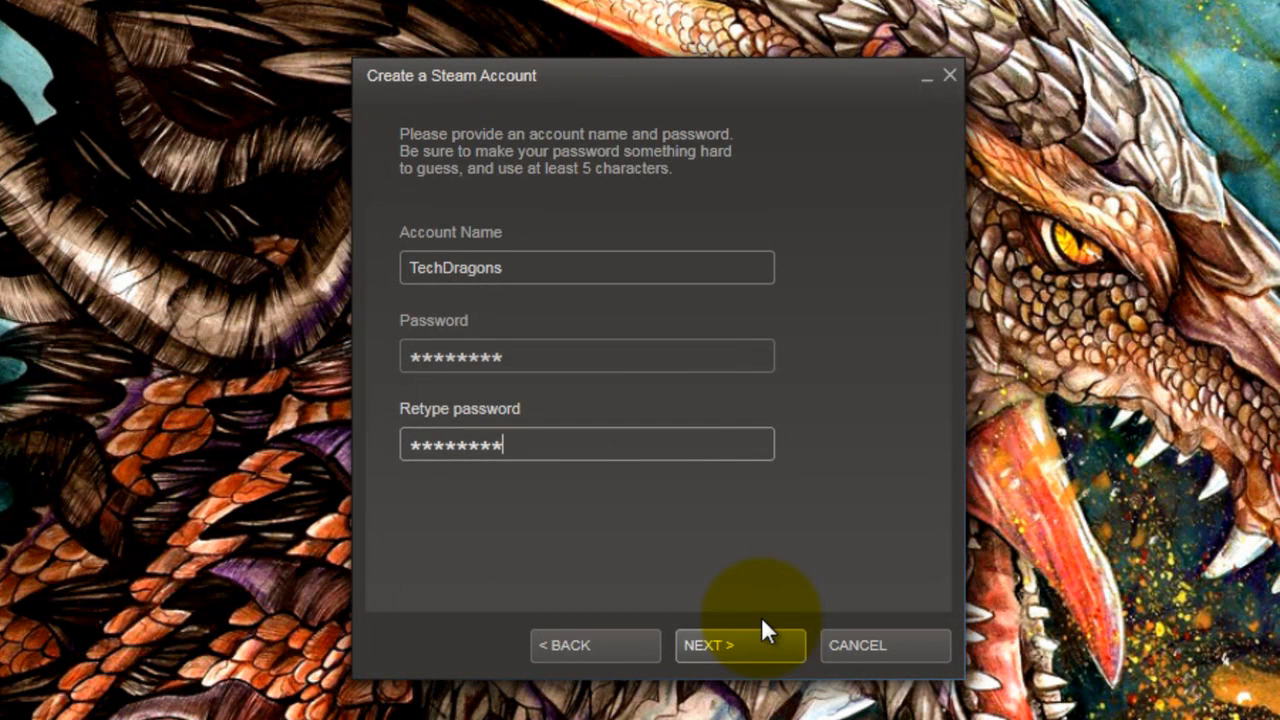
left_click(765, 647)
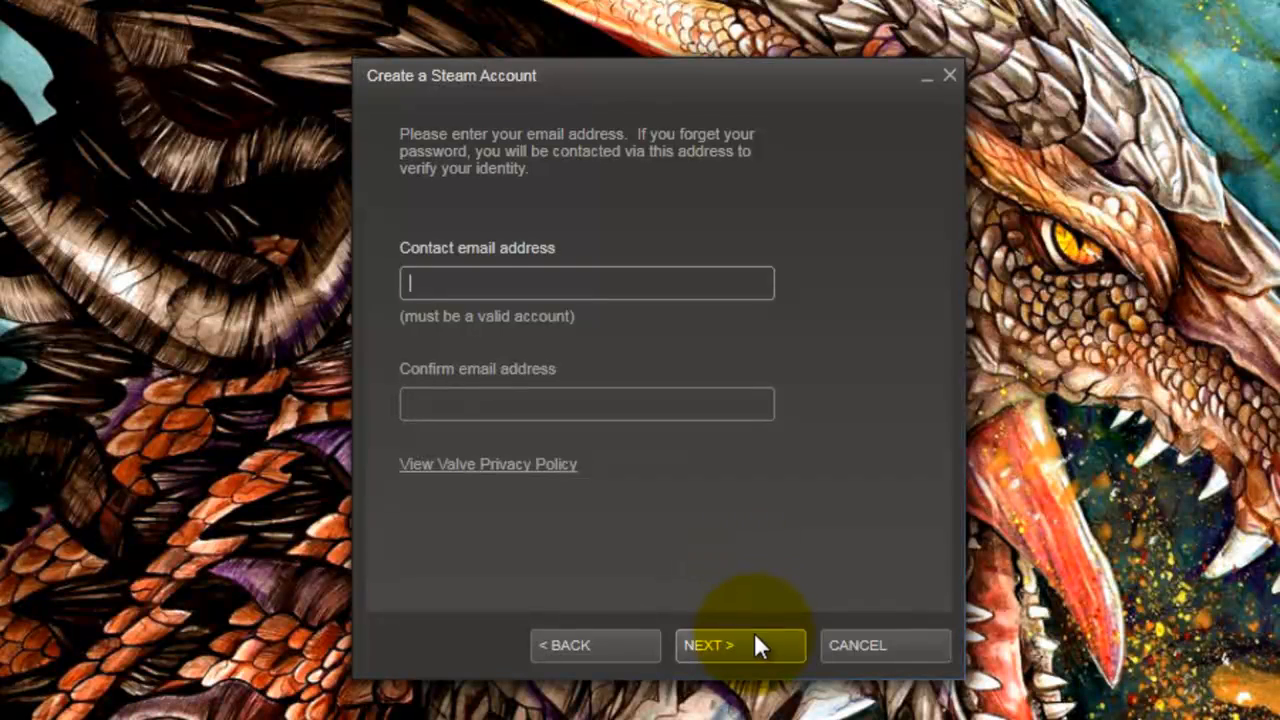
Step: Dismiss the e-mail-required warning, enter the contact e-mail address, and continue
left_click(755, 640)
left_click(684, 413)
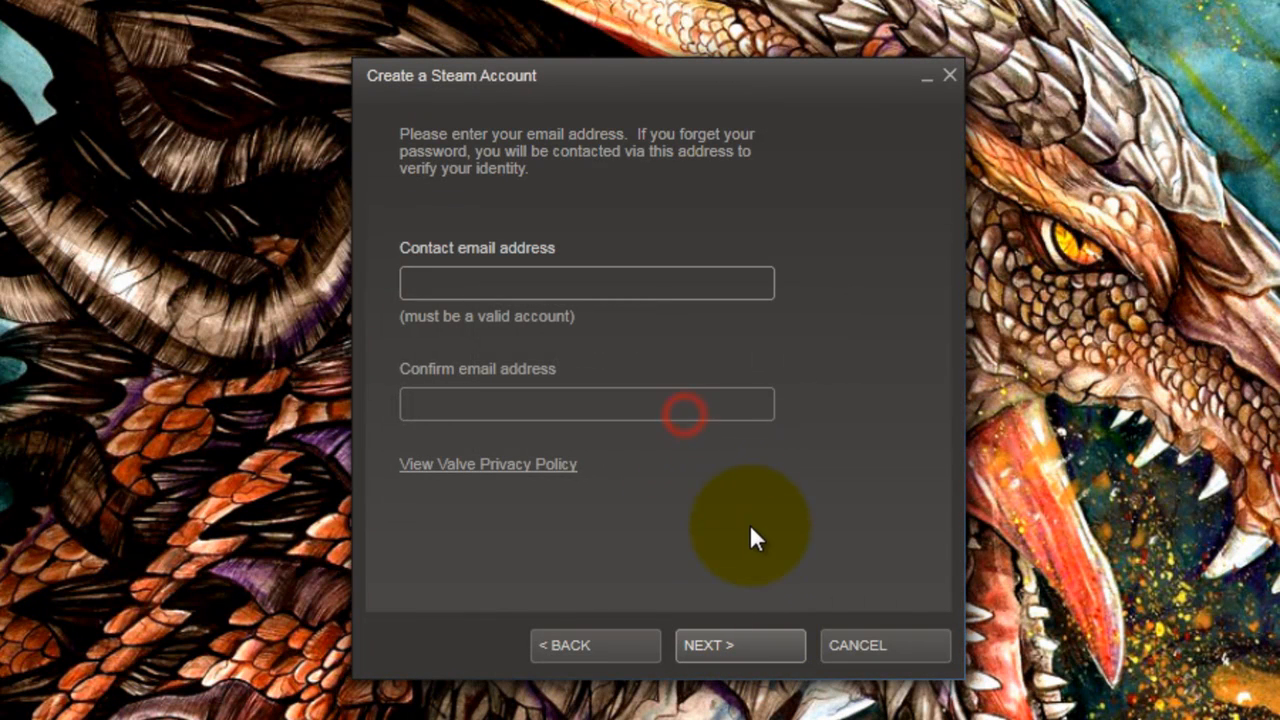
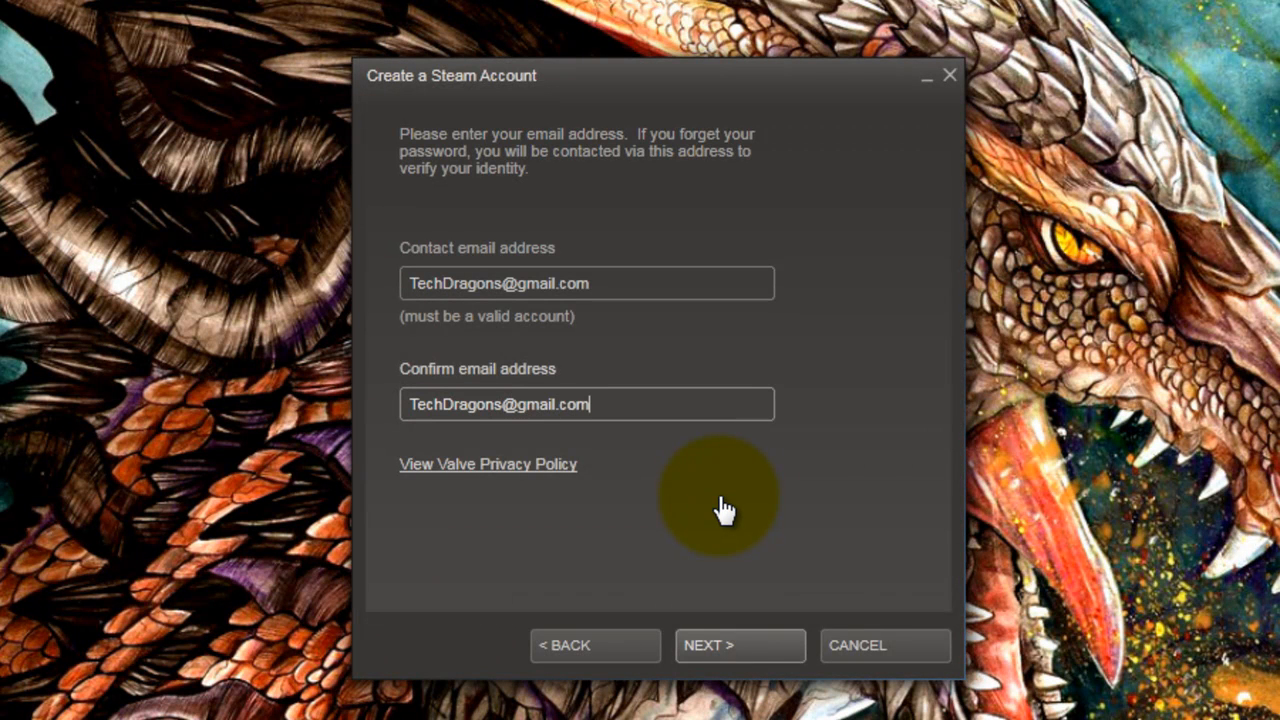
left_click(754, 645)
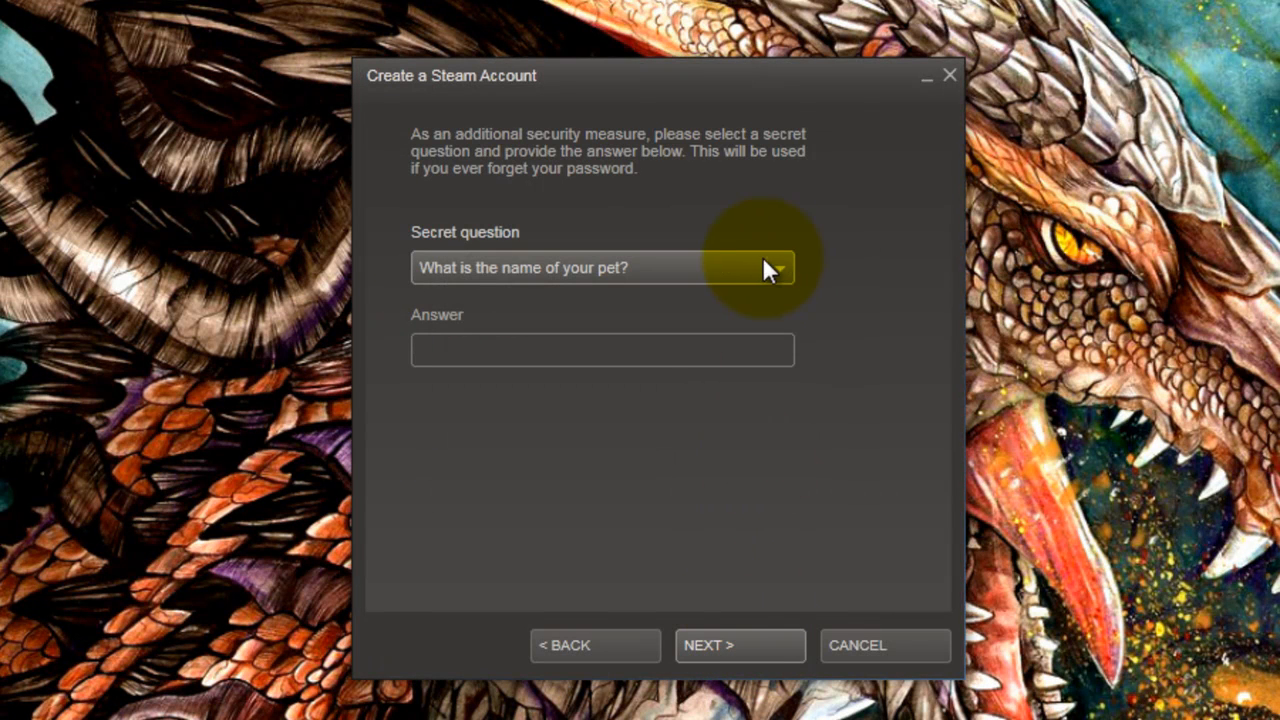
Step: Pick 'Who was your childhood hero?' as the secret question, enter the secret answer, and create the account
left_click(778, 268)
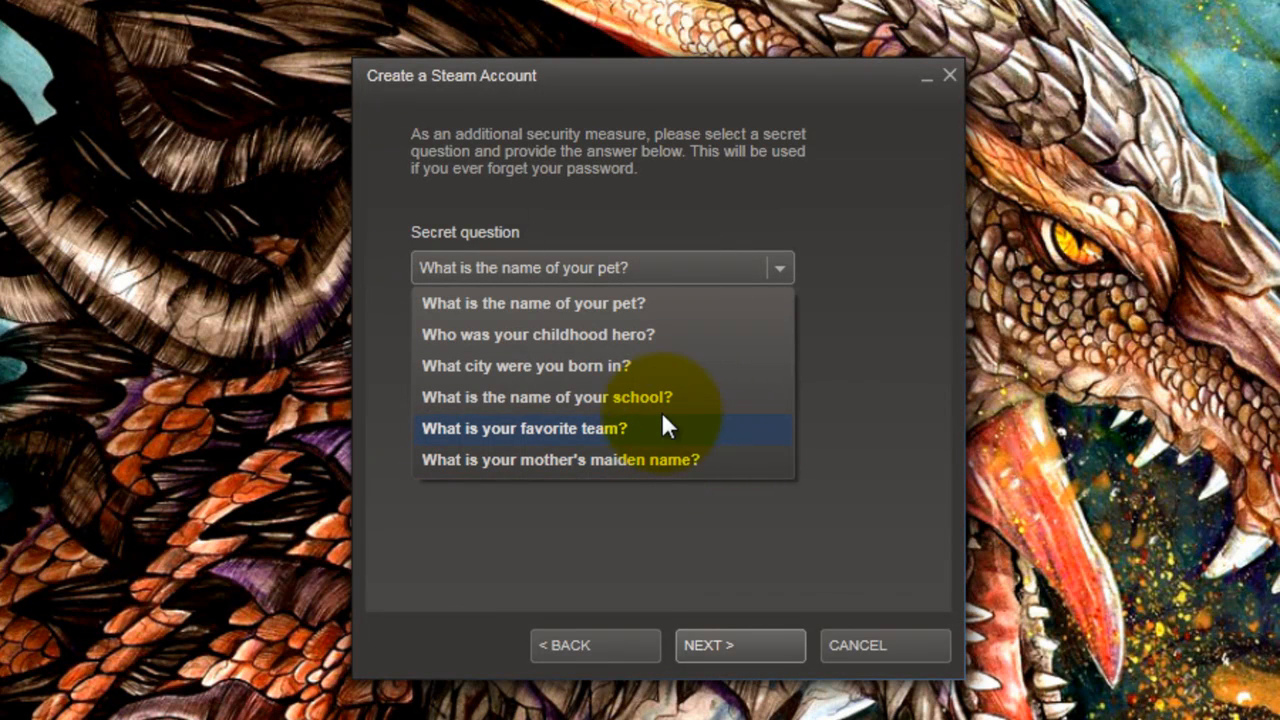
left_click(626, 340)
left_click(576, 350)
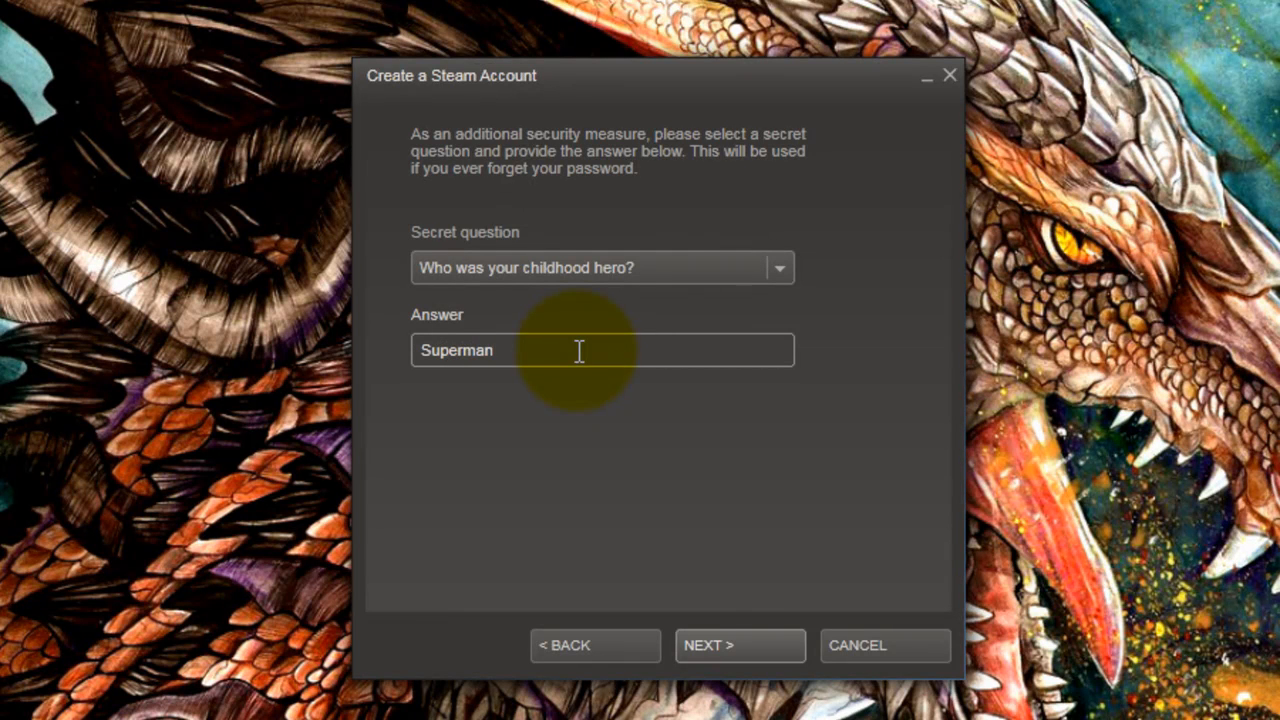
left_click(757, 646)
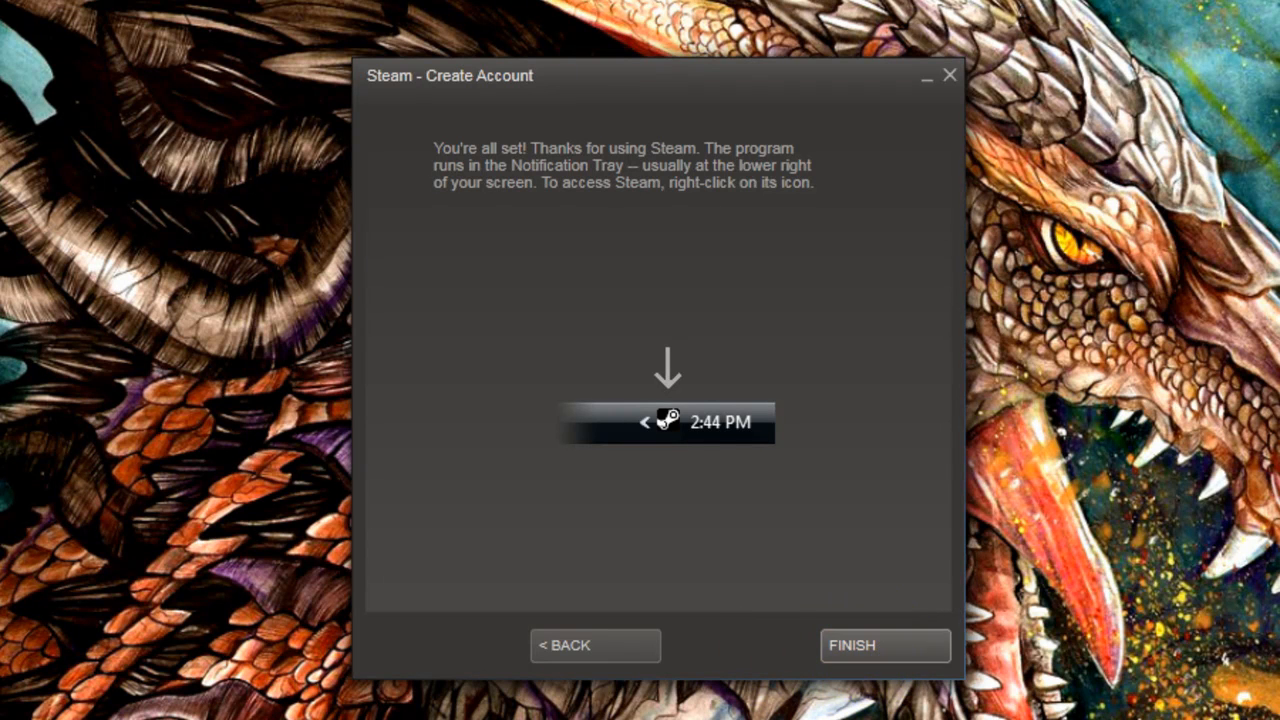
Step: Finish the account wizard so Steam signs in and opens the Store's featured items
left_click(866, 648)
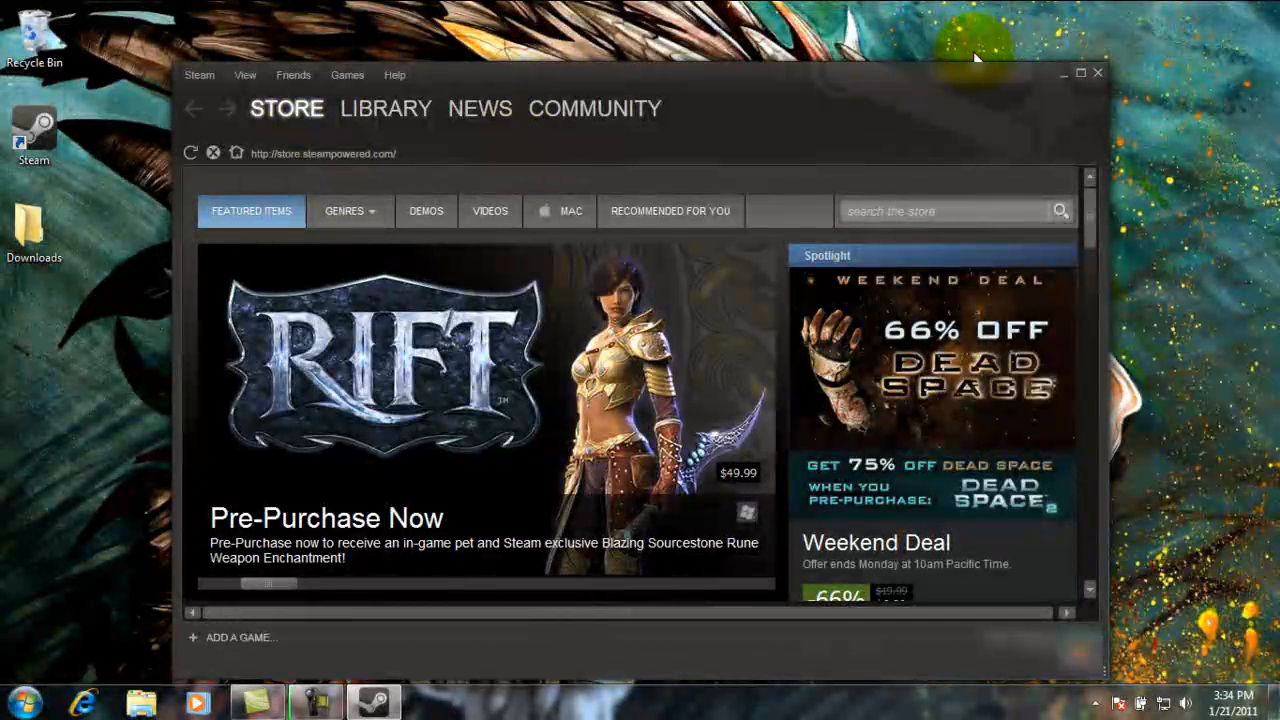
Step: Switch to the Library to see the account's games, showing Borderlands' page
left_click(377, 113)
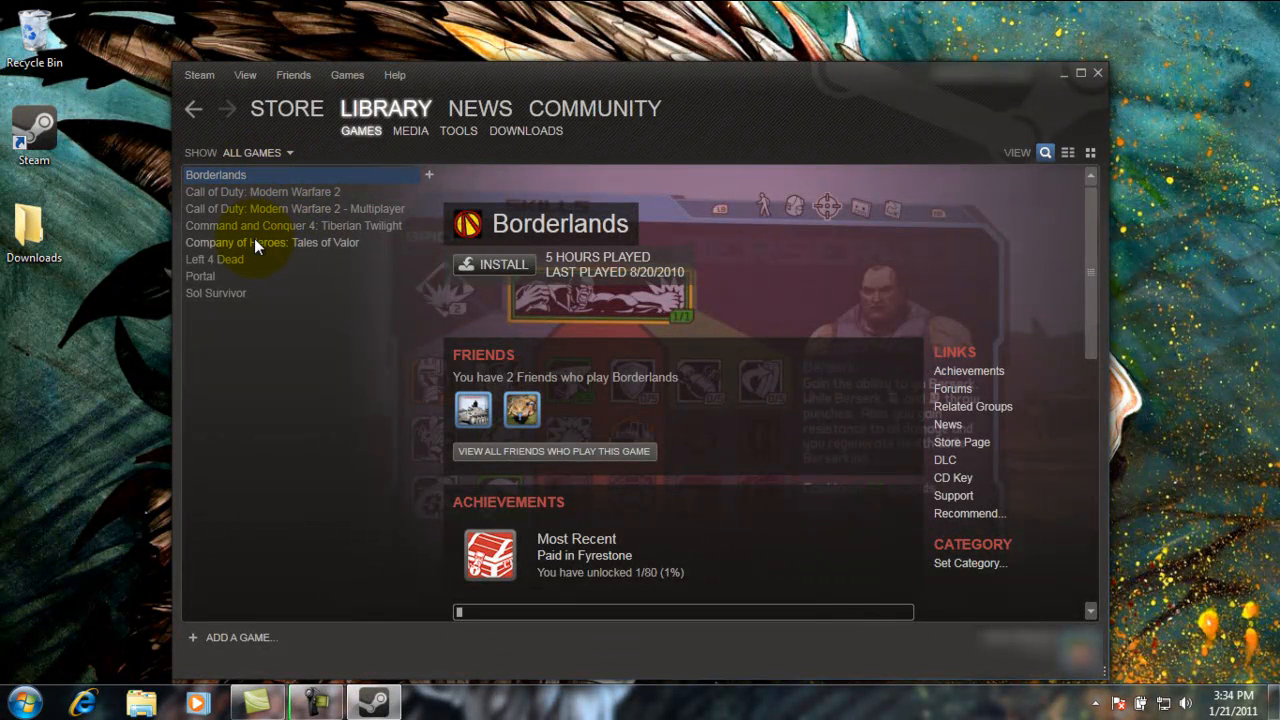
Step: From the Store's featured banner, add APOX ($9.99) to the shopping cart
left_click(300, 108)
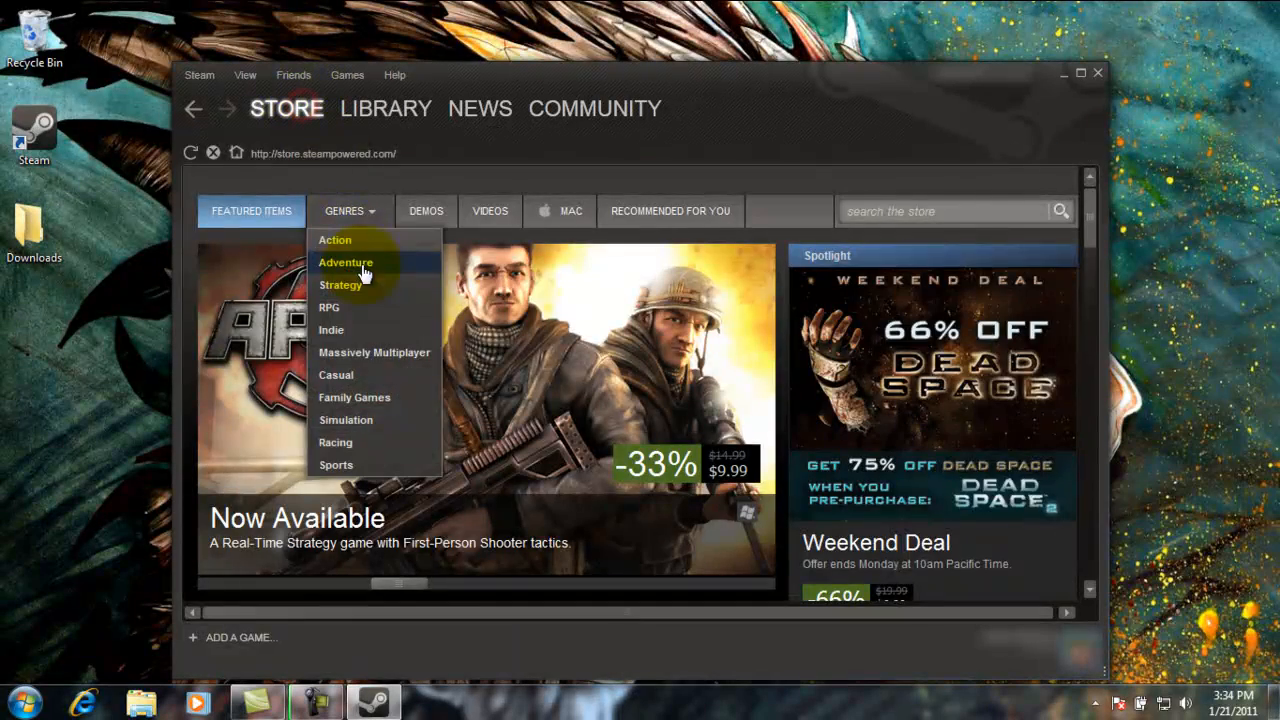
scroll(648, 380, "down", 3)
scroll(580, 345, "up", 3)
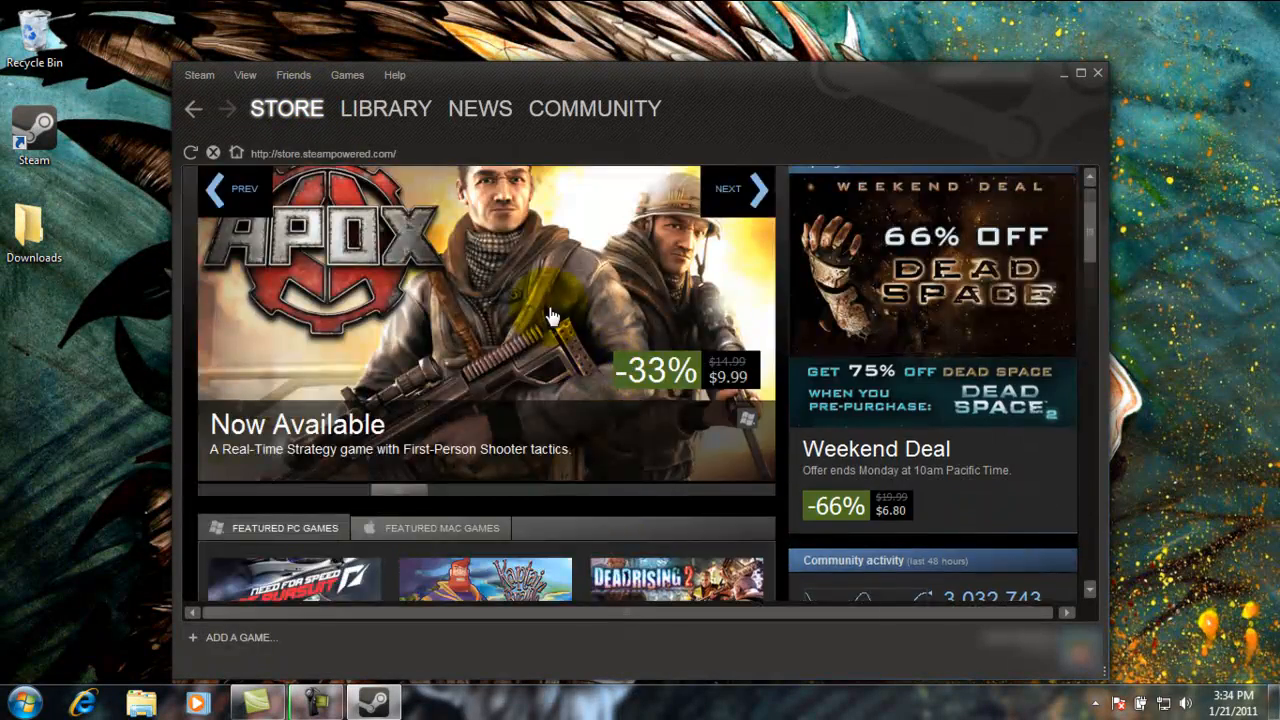
left_click(551, 320)
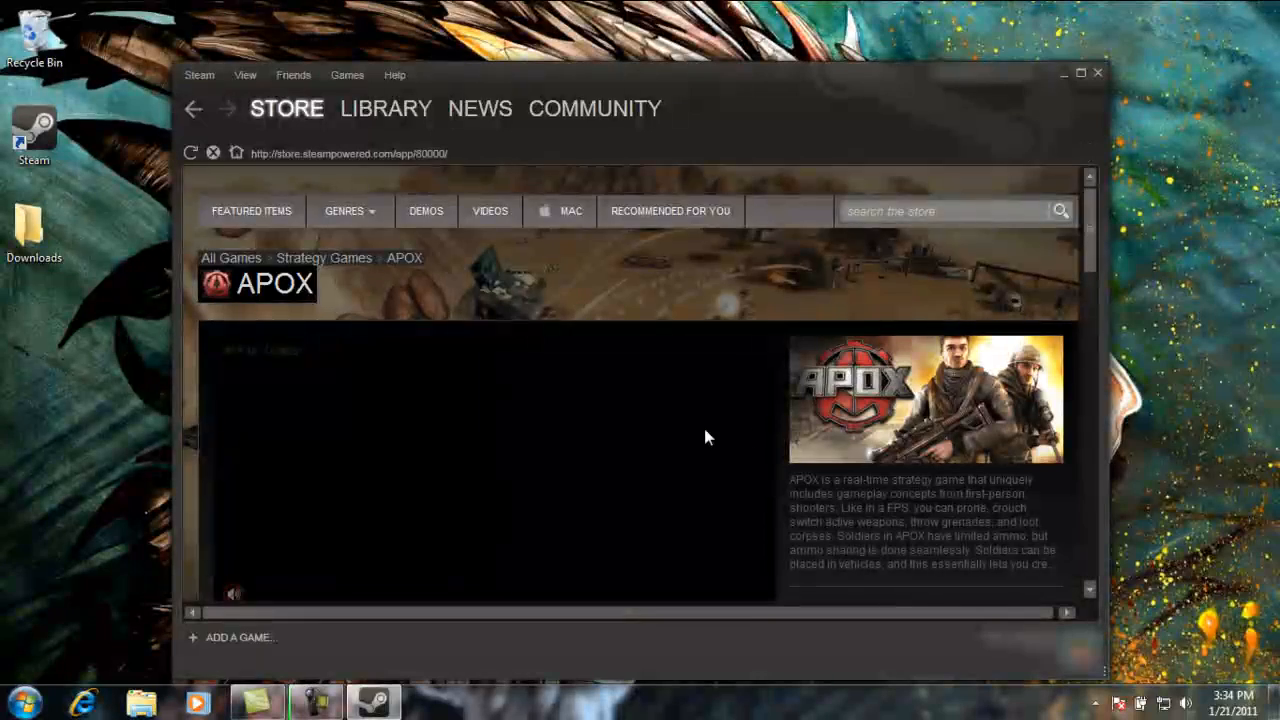
scroll(757, 425, "down", 3)
scroll(770, 440, "down", 5)
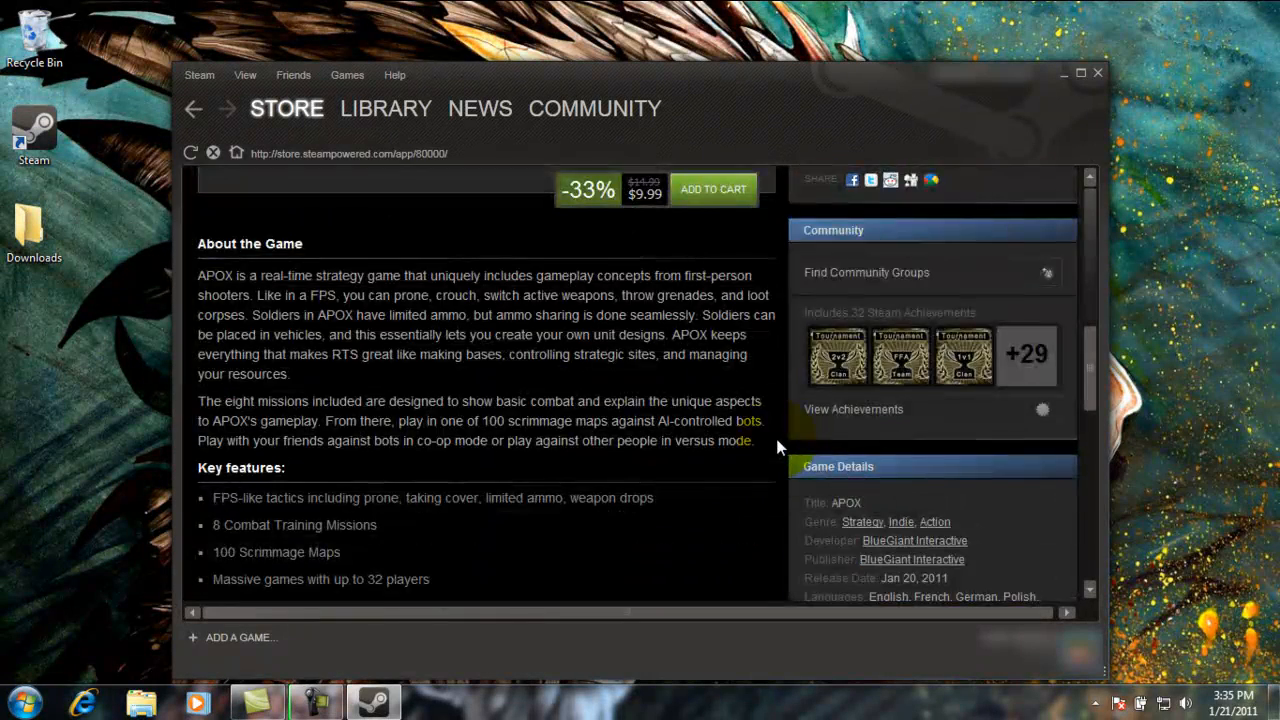
scroll(775, 434, "up", 2)
left_click(703, 376)
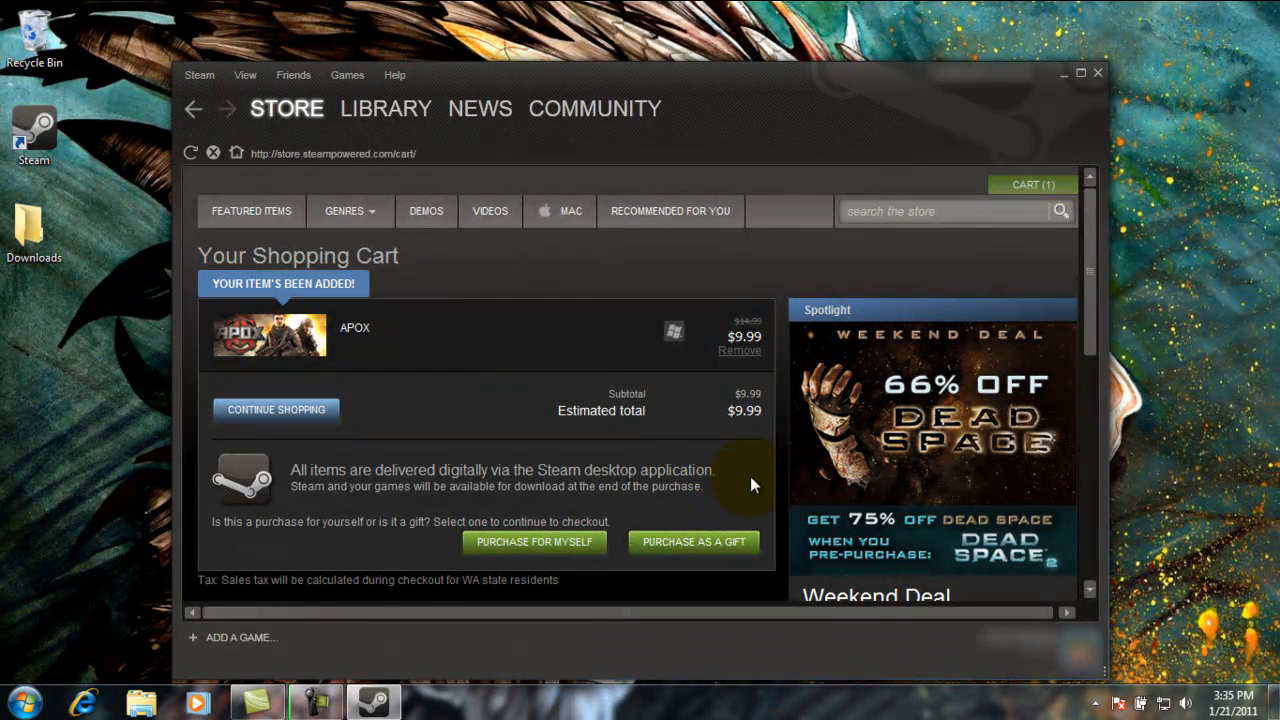
Step: Check out APOX as a purchase for myself, then go back to the Library
scroll(750, 482, "down", 2)
left_click(554, 450)
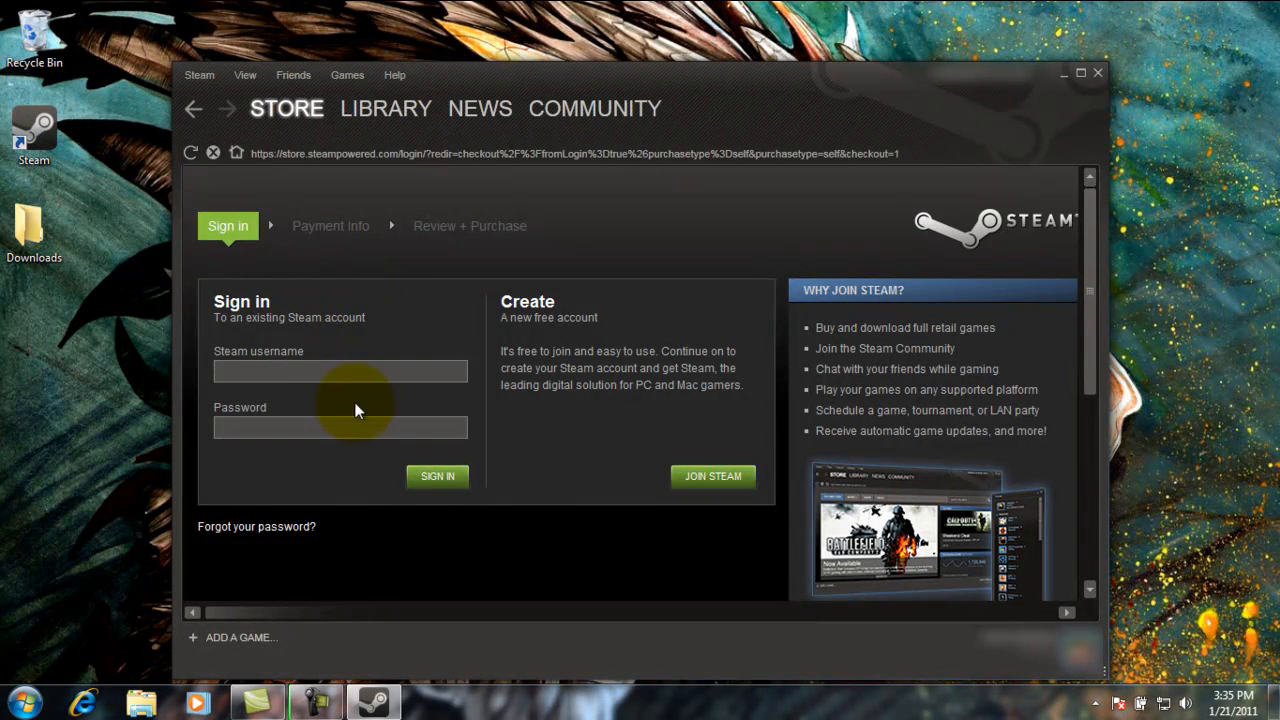
left_click(337, 228)
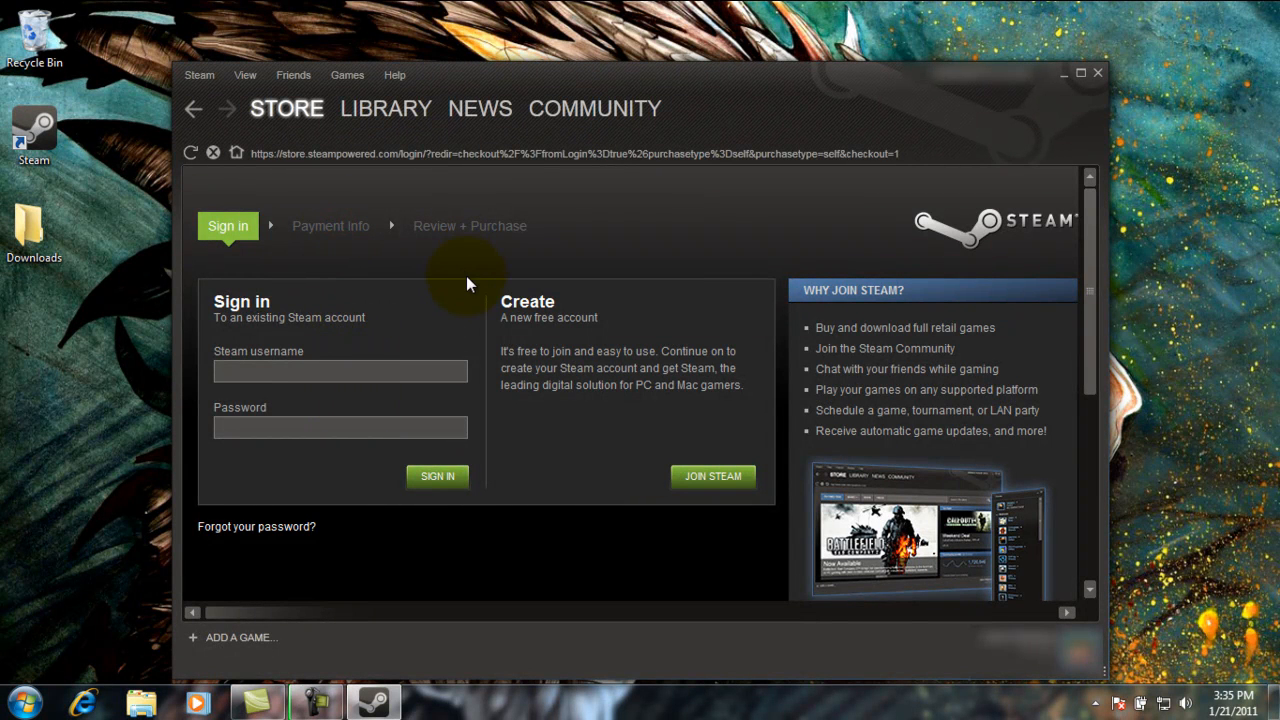
left_click(424, 114)
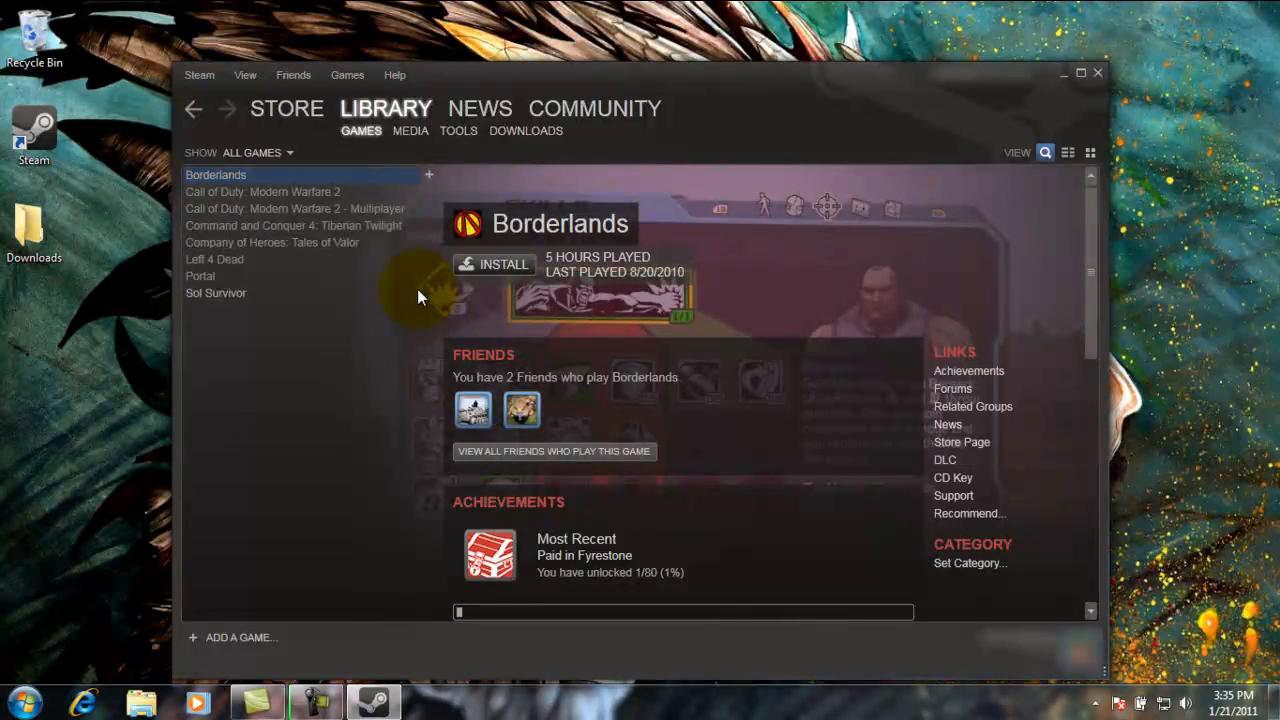
Step: Select Call of Duty: Modern Warfare 2 in the library and start its install (3965 MB required)
left_click(292, 191)
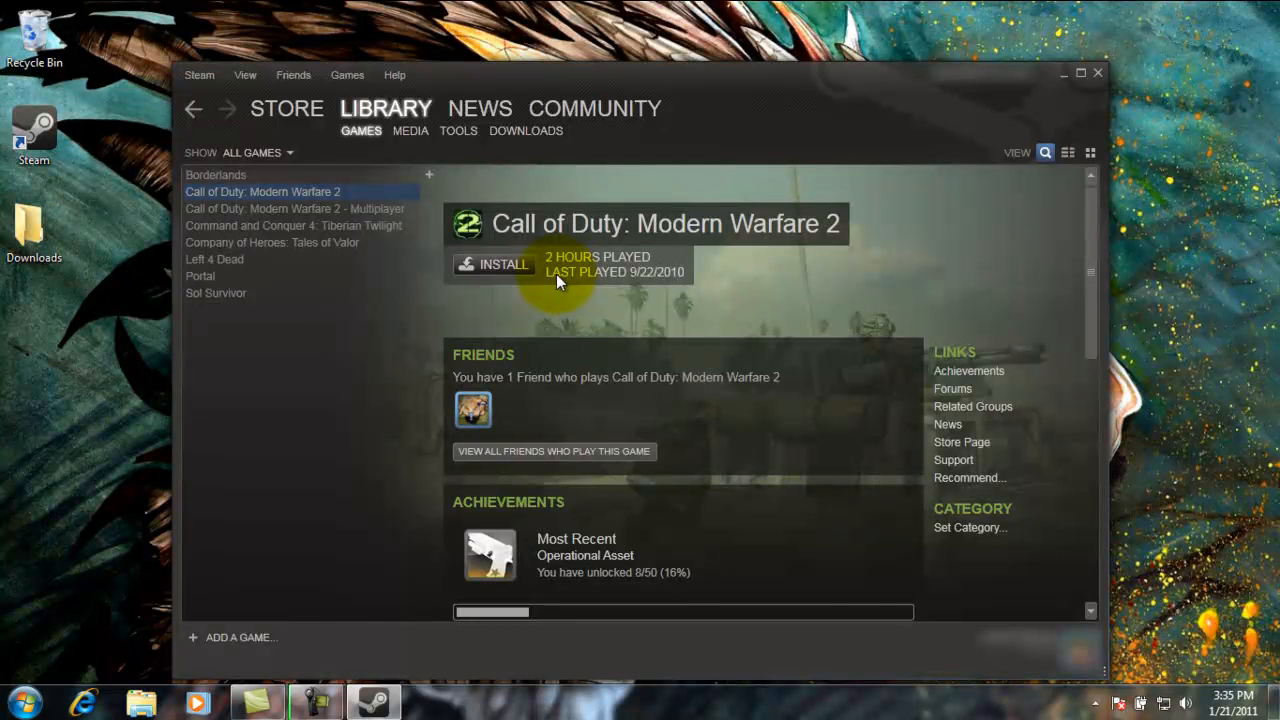
left_click(503, 266)
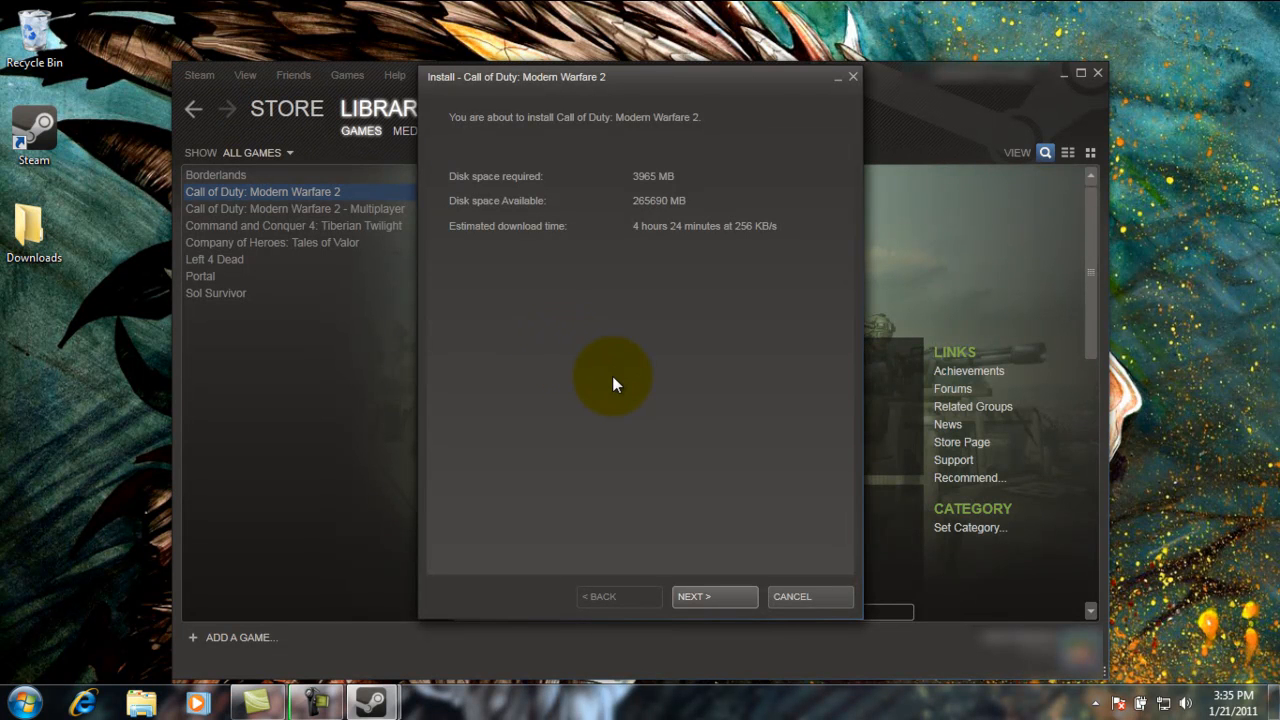
Step: Install Modern Warfare 2 with start menu and desktop shortcuts and start the download
left_click(720, 595)
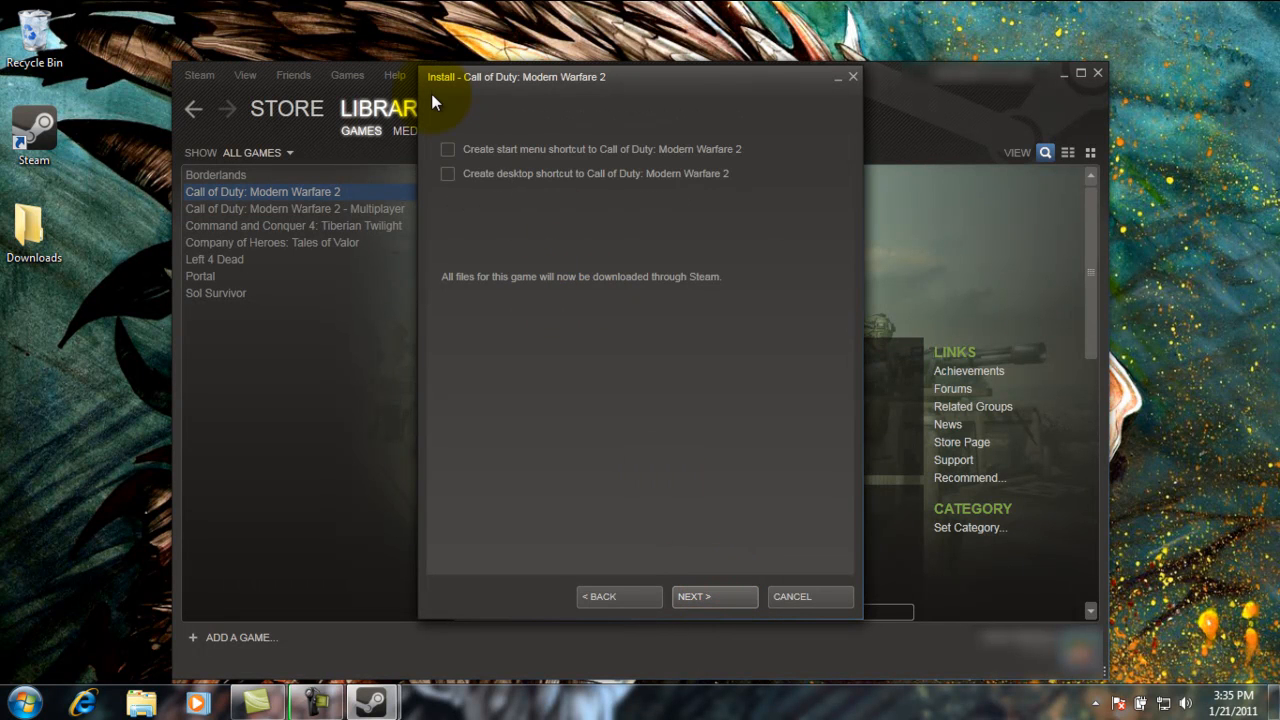
left_click(448, 148)
left_click(448, 175)
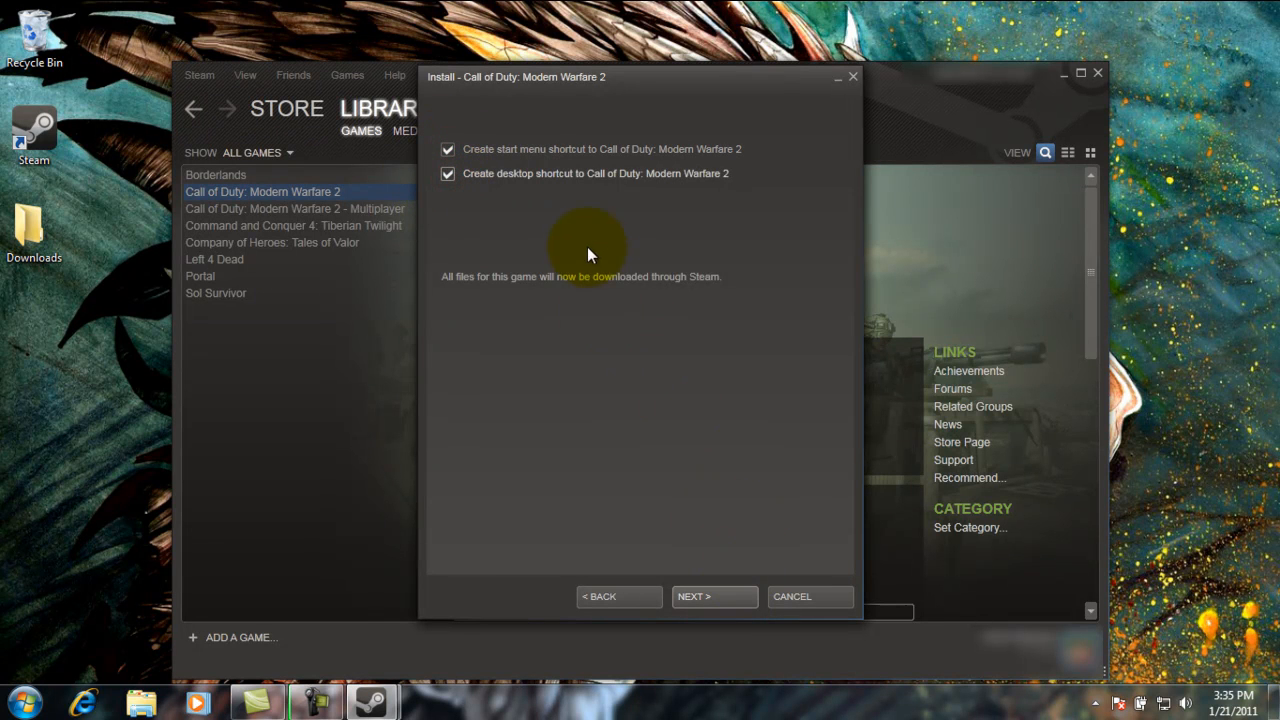
left_click(719, 596)
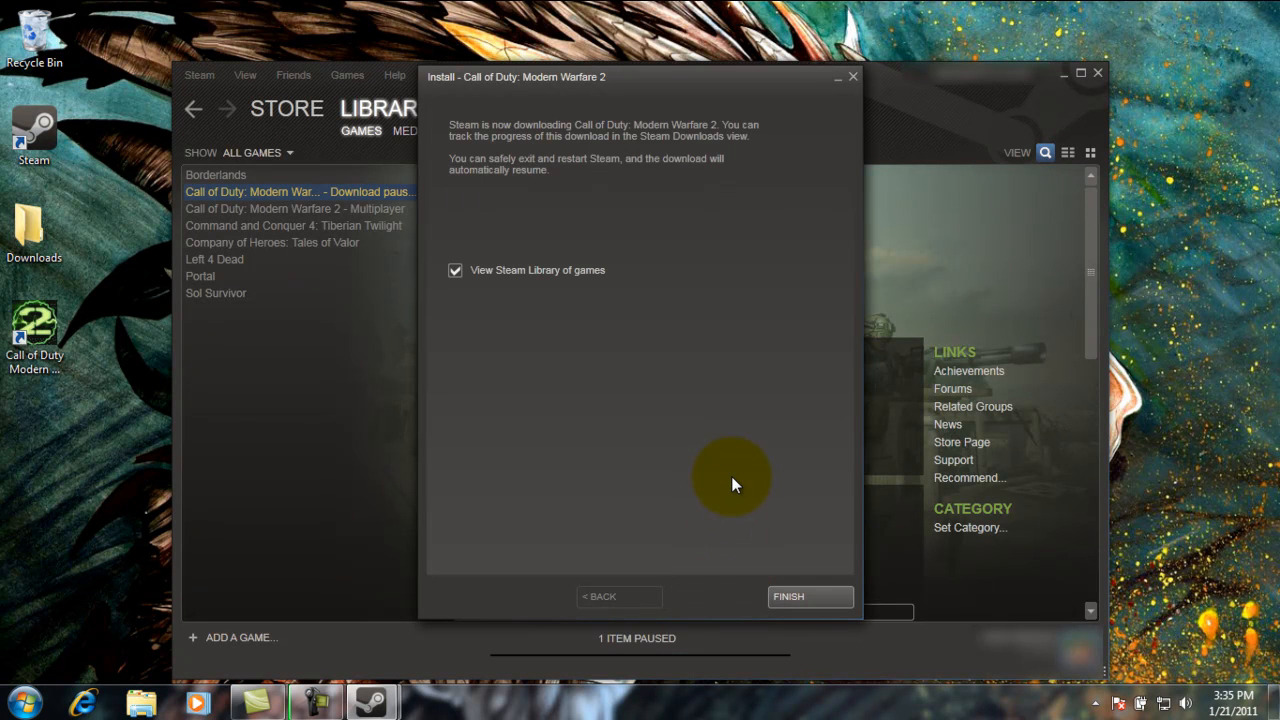
left_click(797, 597)
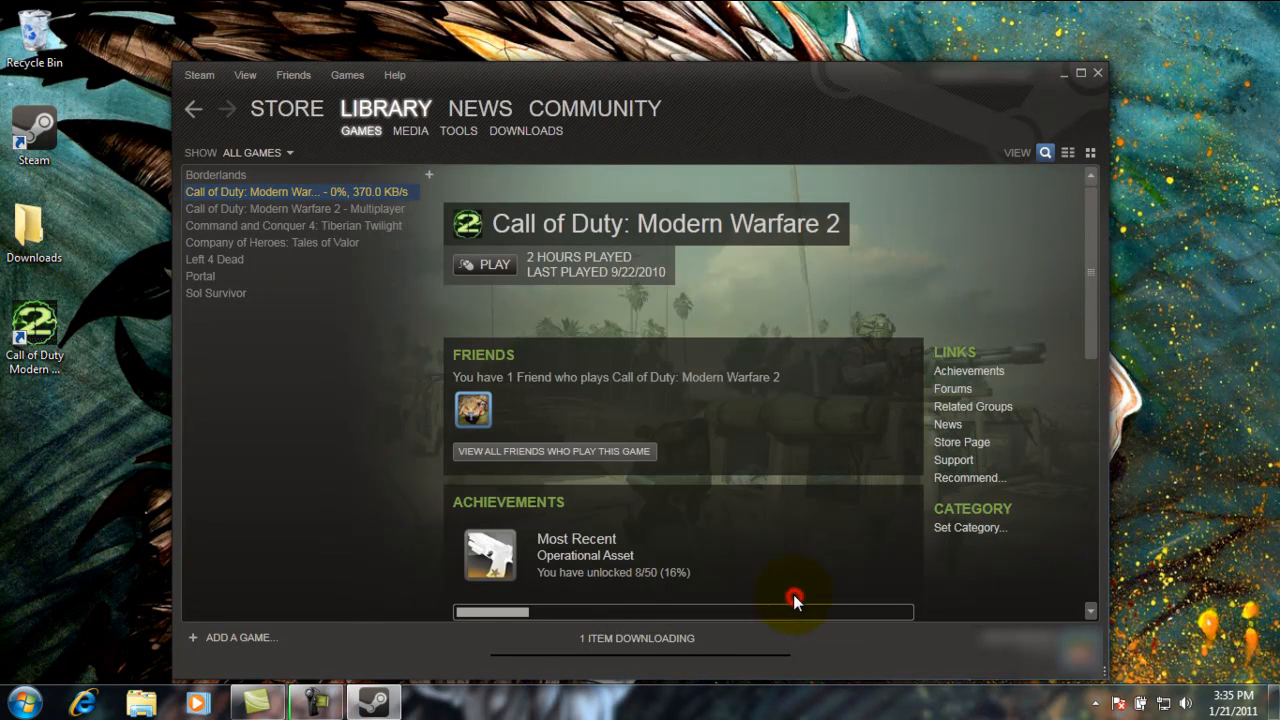